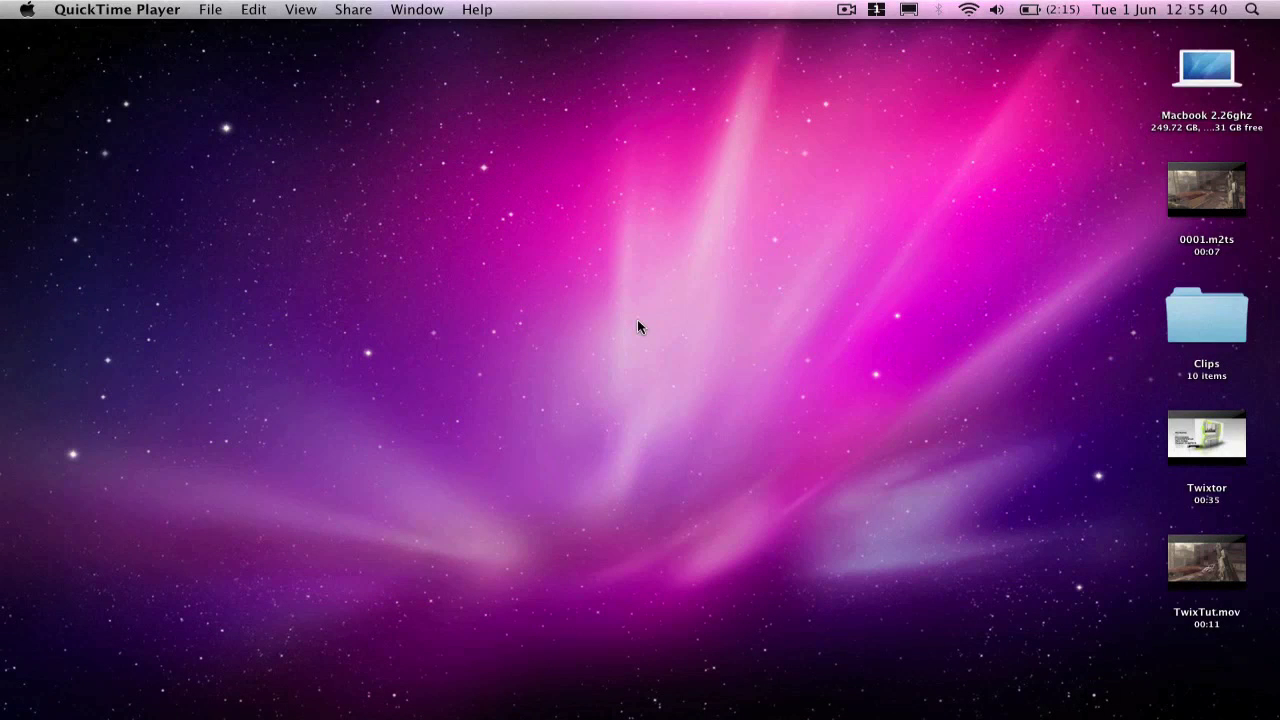
Step: Play the finished Twixtor example clip, then close it
mouse_move(495, 712)
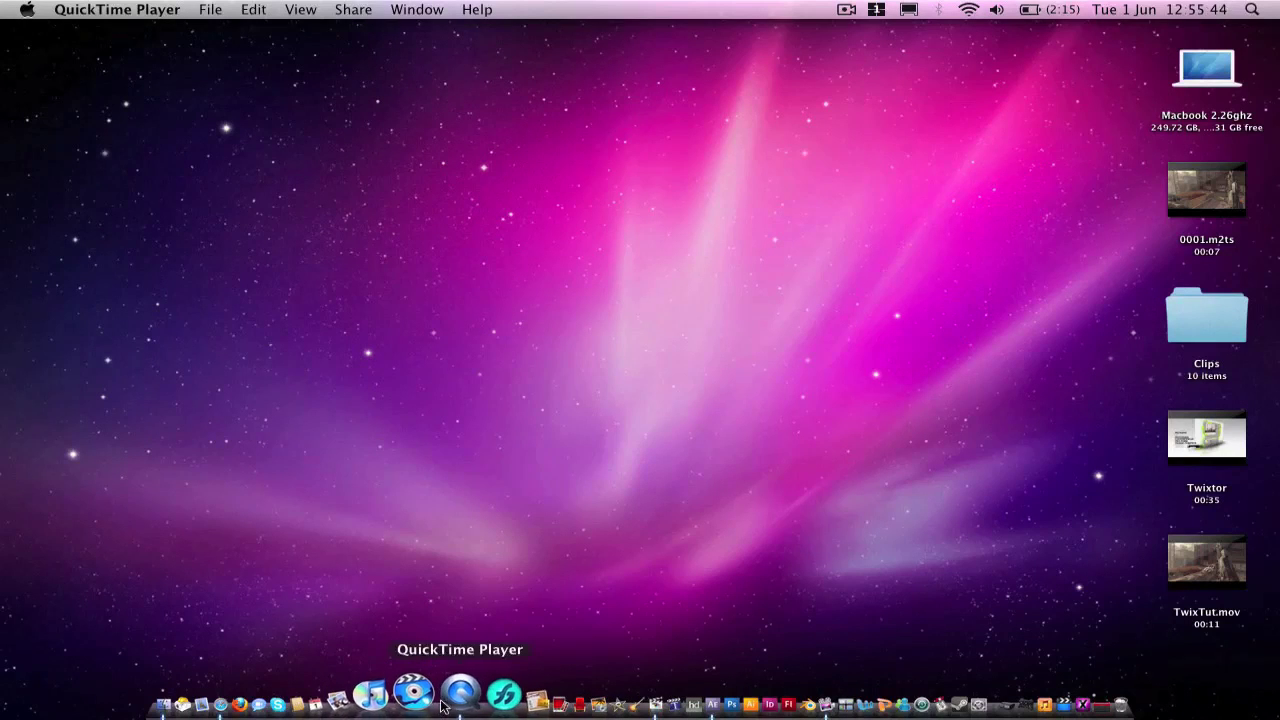
left_click(451, 697)
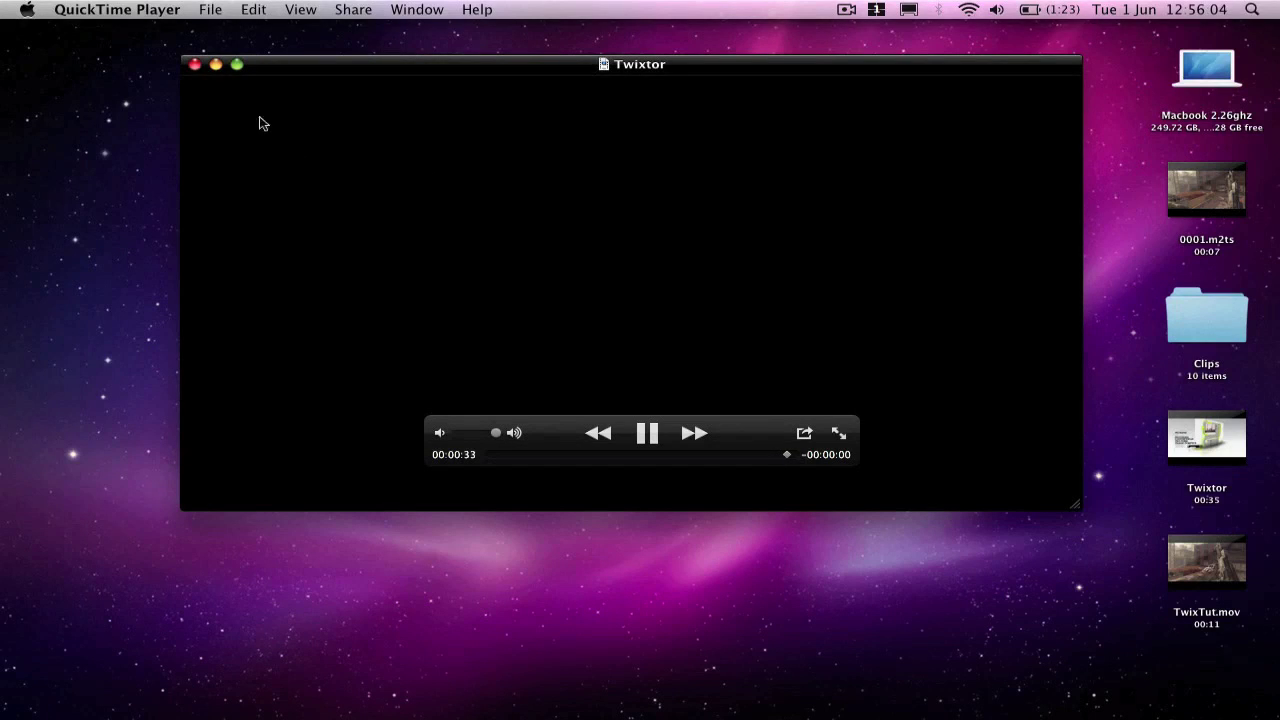
left_click(196, 65)
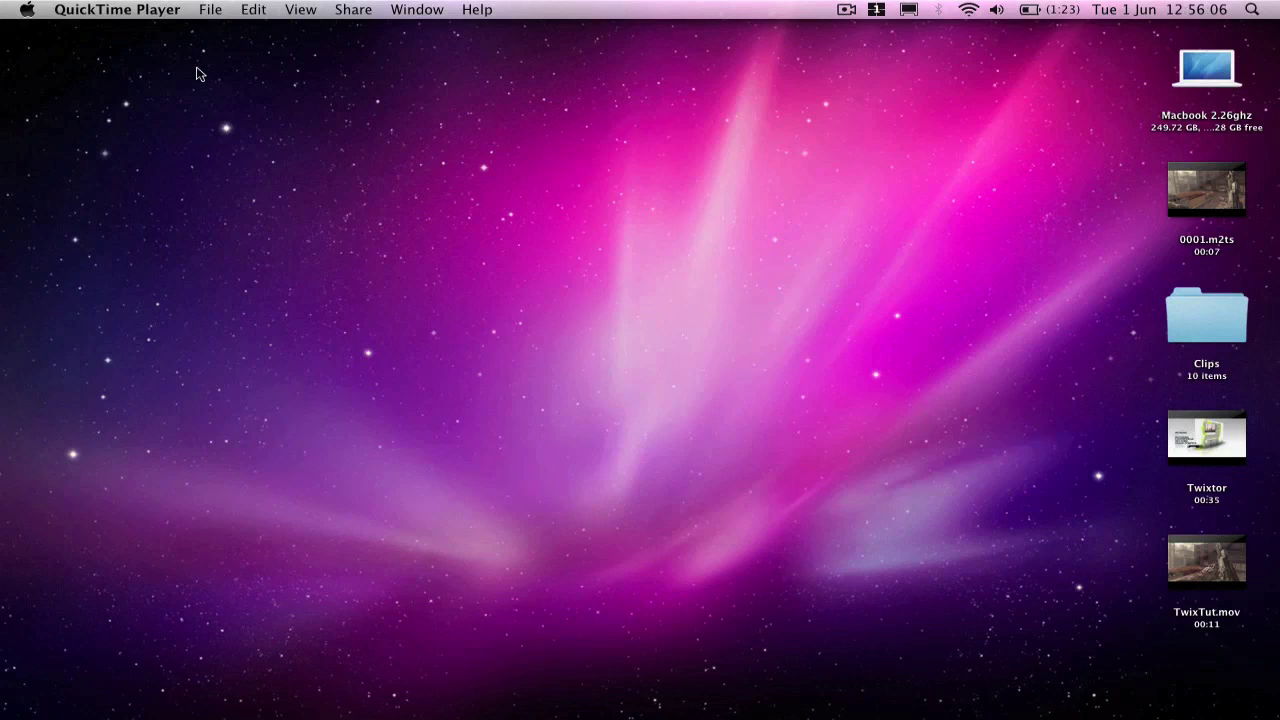
Step: Launch After Effects and create the 1280×720, 59.94 fps, 11-second TwixtorTutorial composition
mouse_move(757, 712)
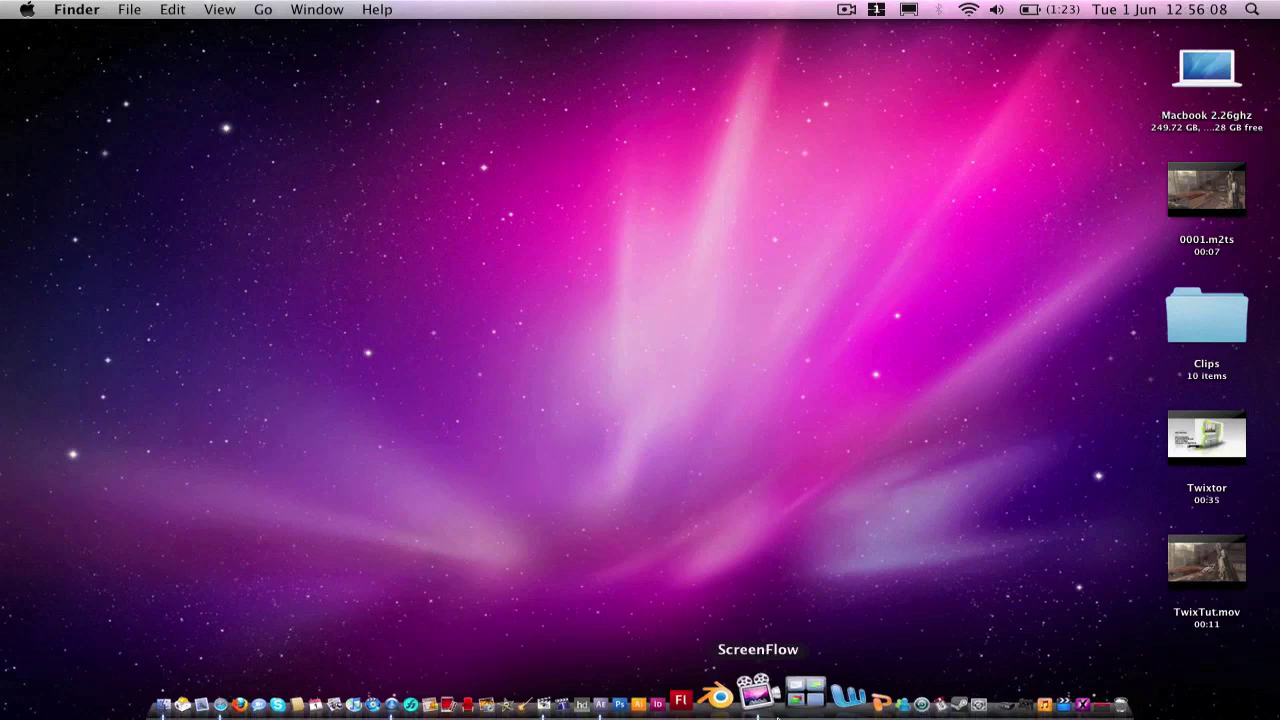
left_click(654, 694)
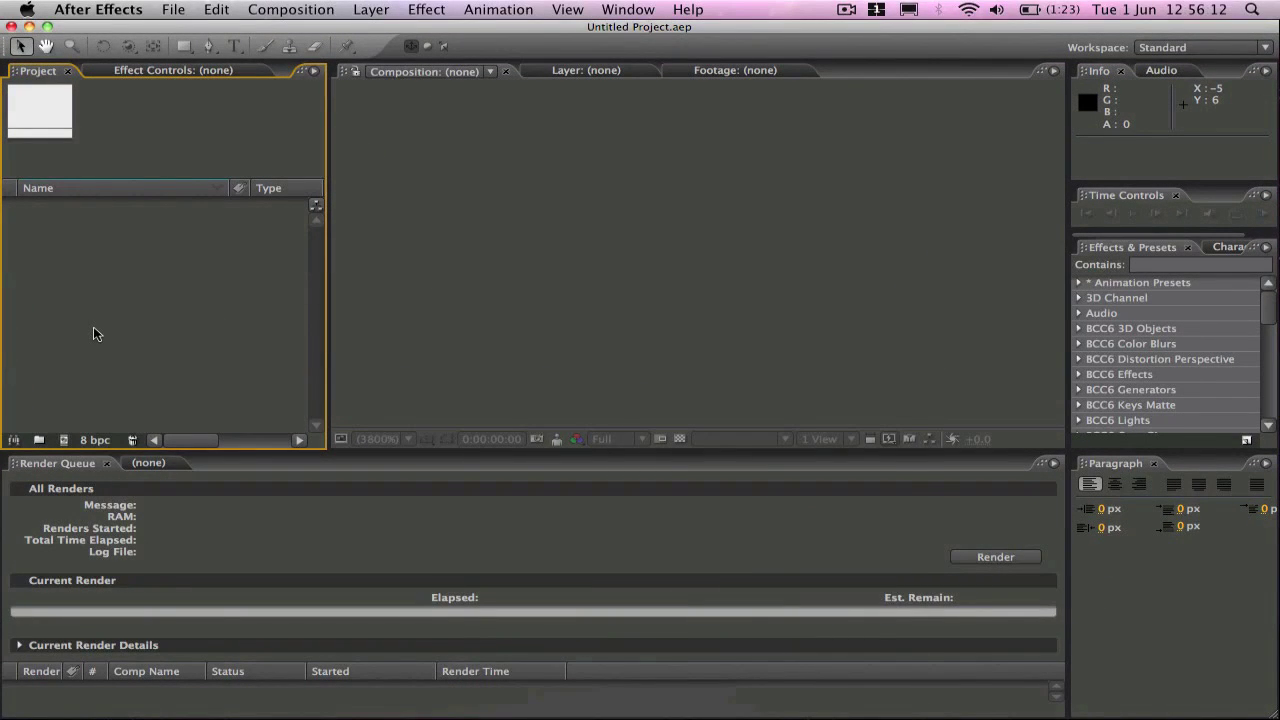
key("super+n")
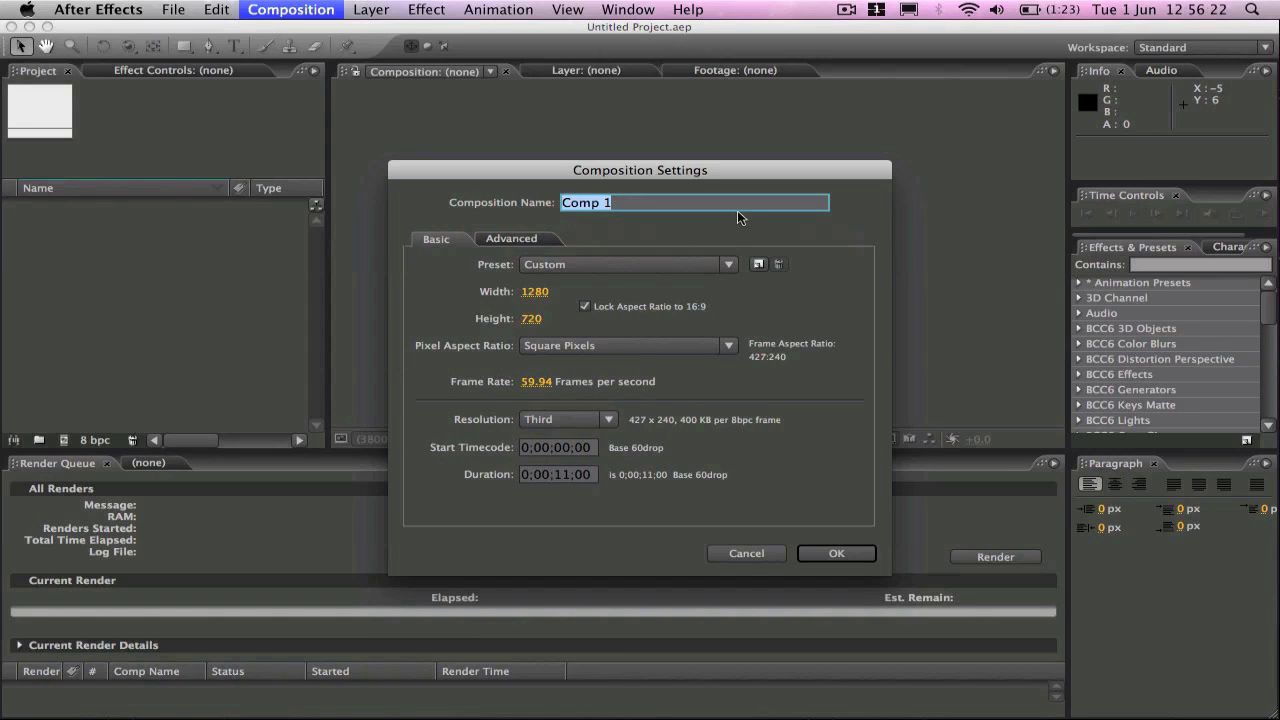
type("TwixtorTutorial")
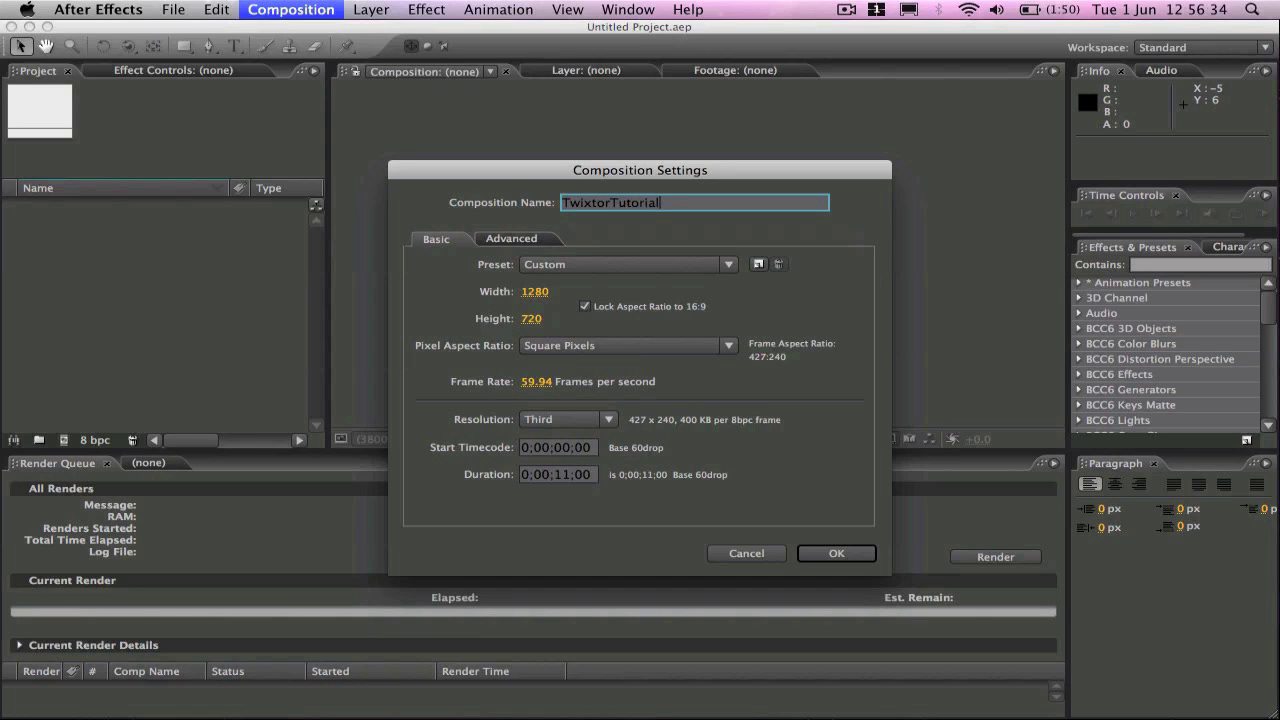
key("Return")
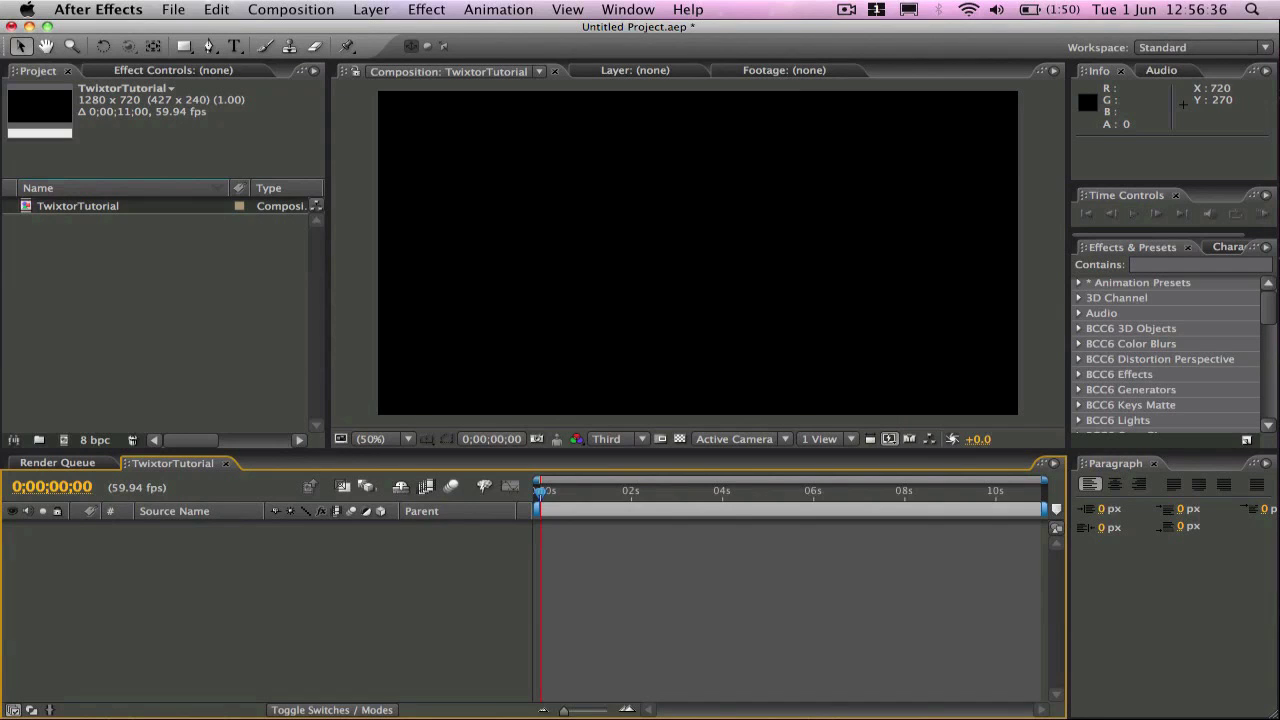
left_click(135, 324)
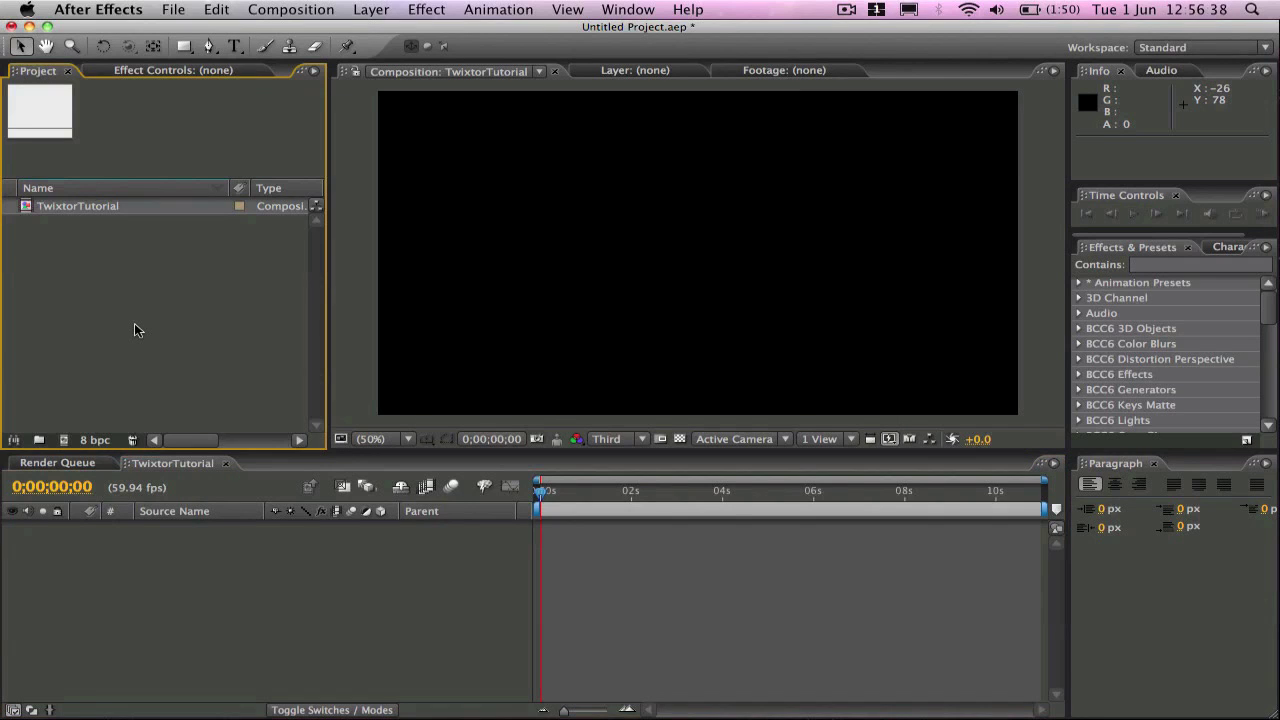
key("super+i")
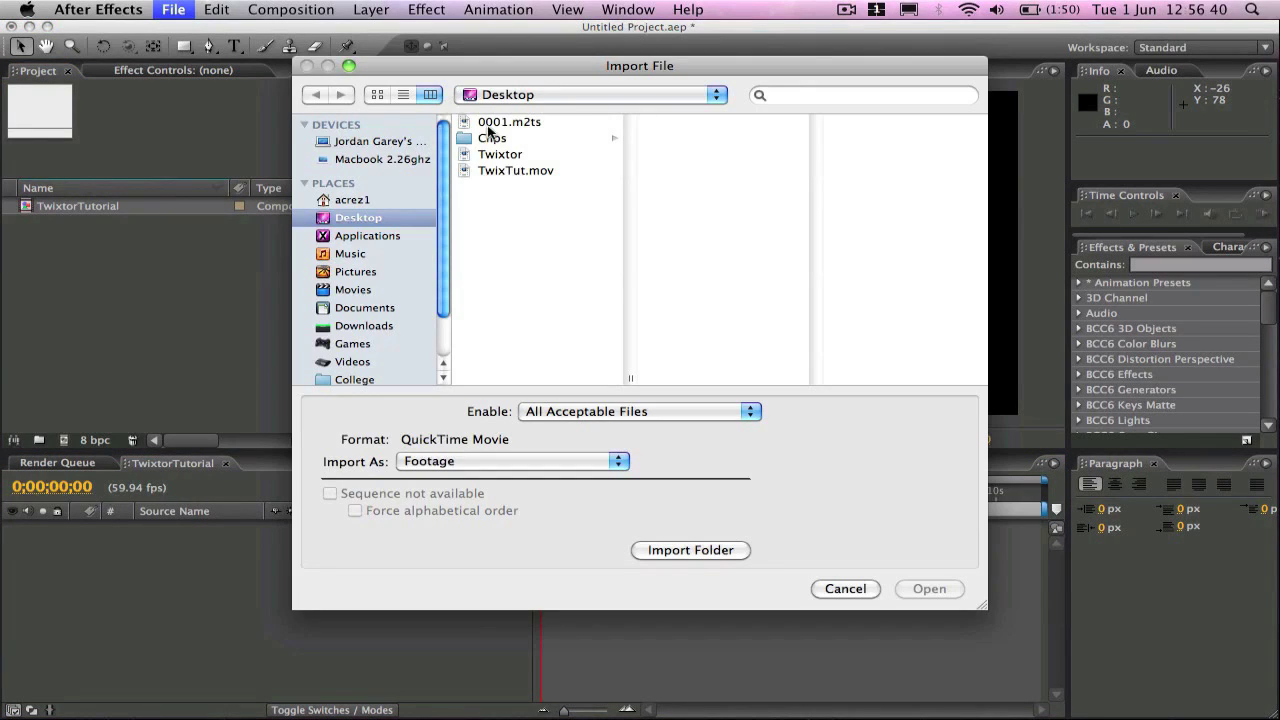
Step: Import 0001.m2ts, drop it into TwixtorTutorial, and scale it to 102% to fill the frame
left_click(489, 124)
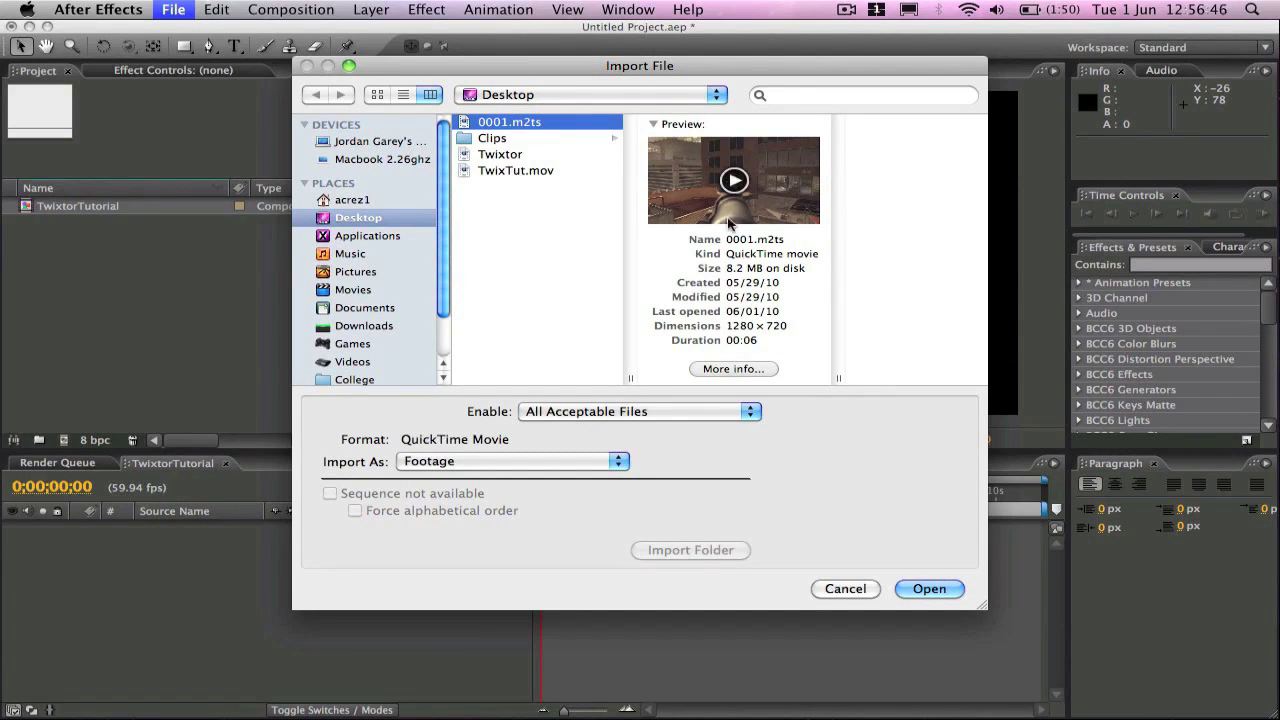
key("Return")
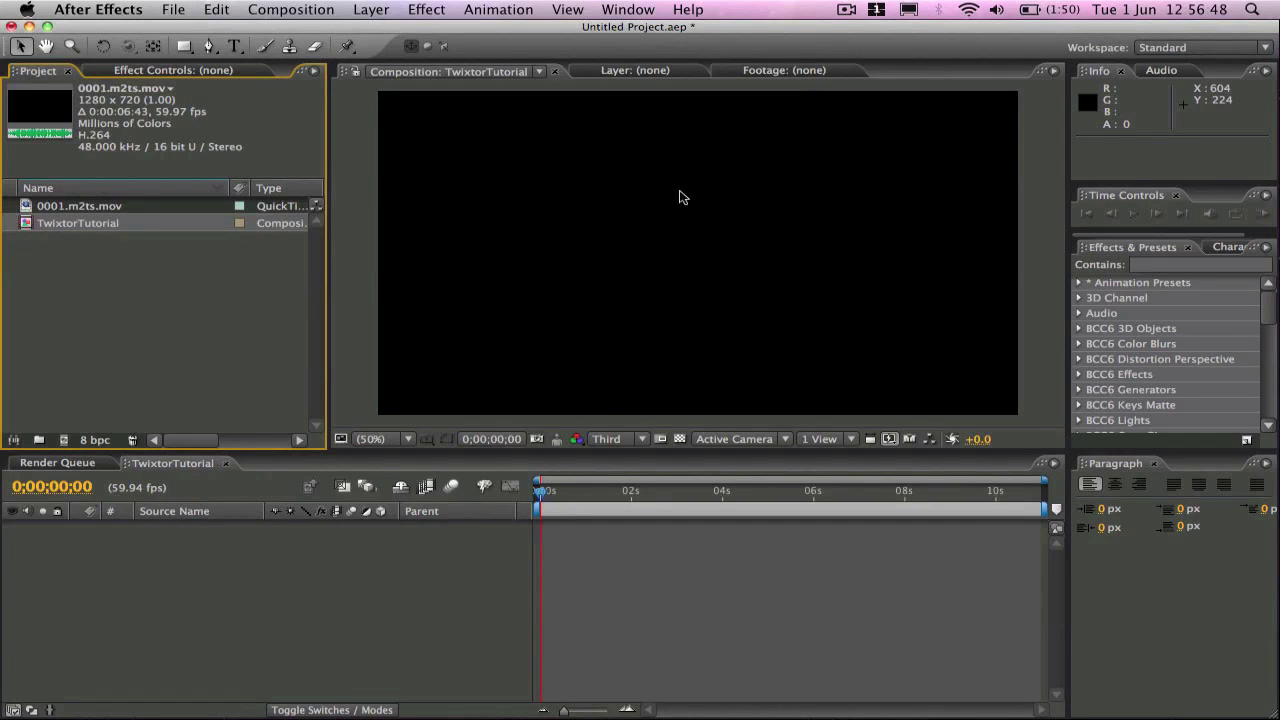
left_click_drag(110, 208, 526, 647)
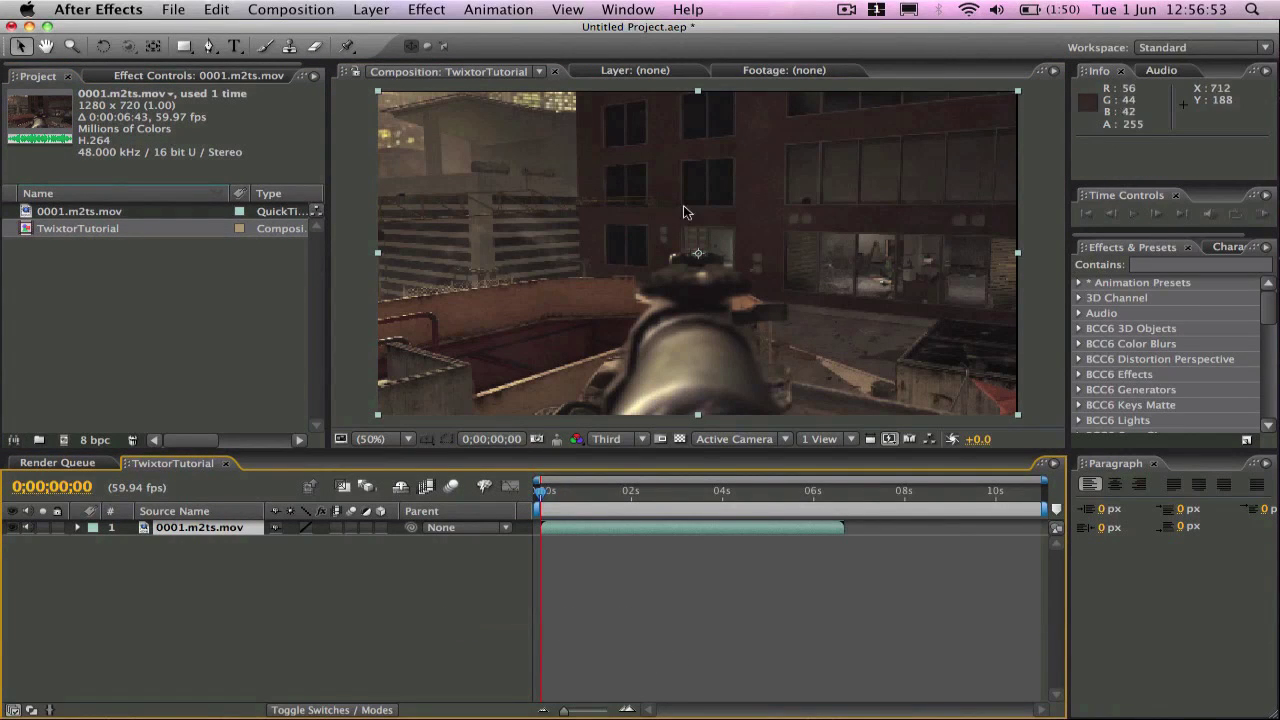
left_click(1019, 97)
left_click_drag(1019, 94, 1024, 92)
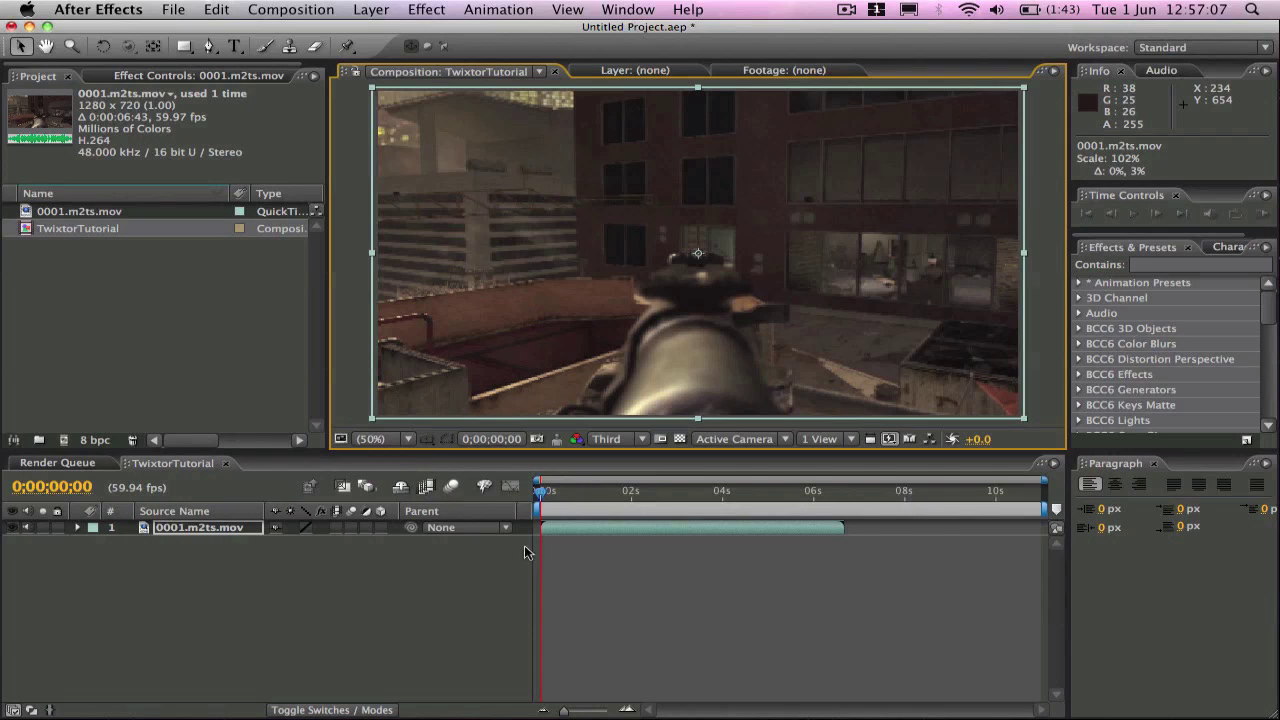
Step: Enable composition frame blending and set the 0001.m2ts.mov layer's frame blending to Pixel Motion
left_click(426, 487)
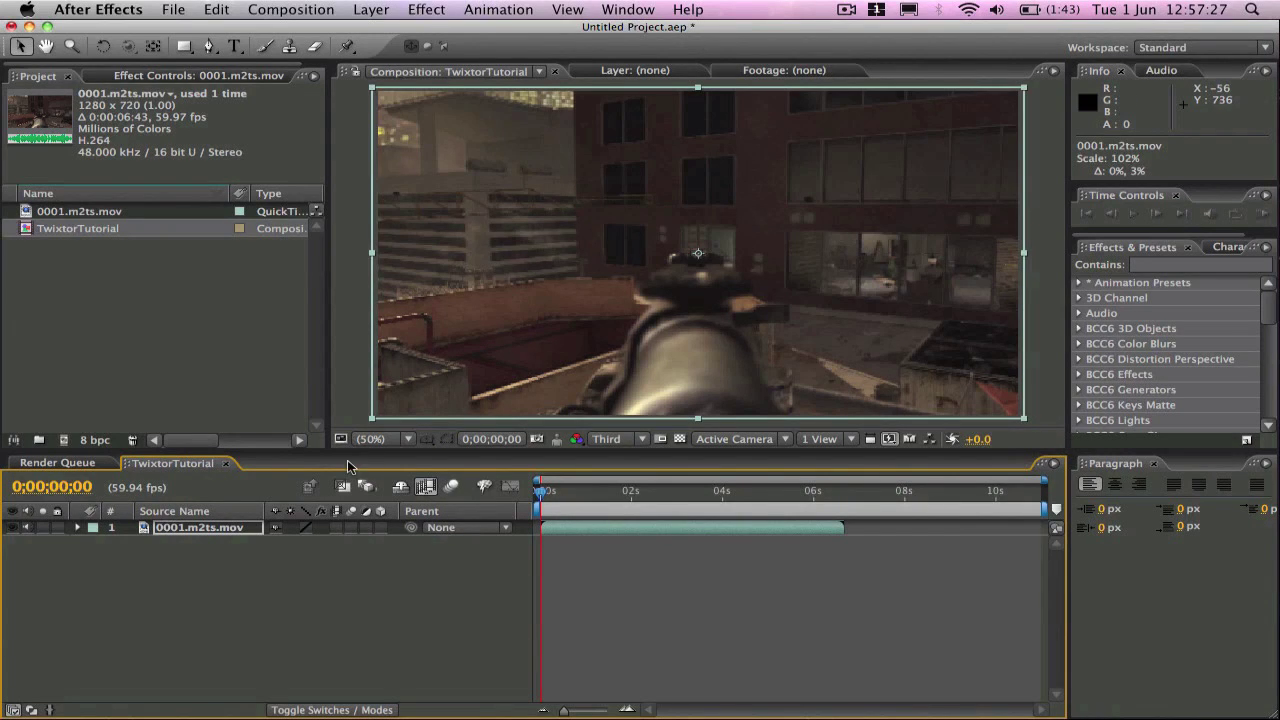
left_click(384, 12)
mouse_move(434, 230)
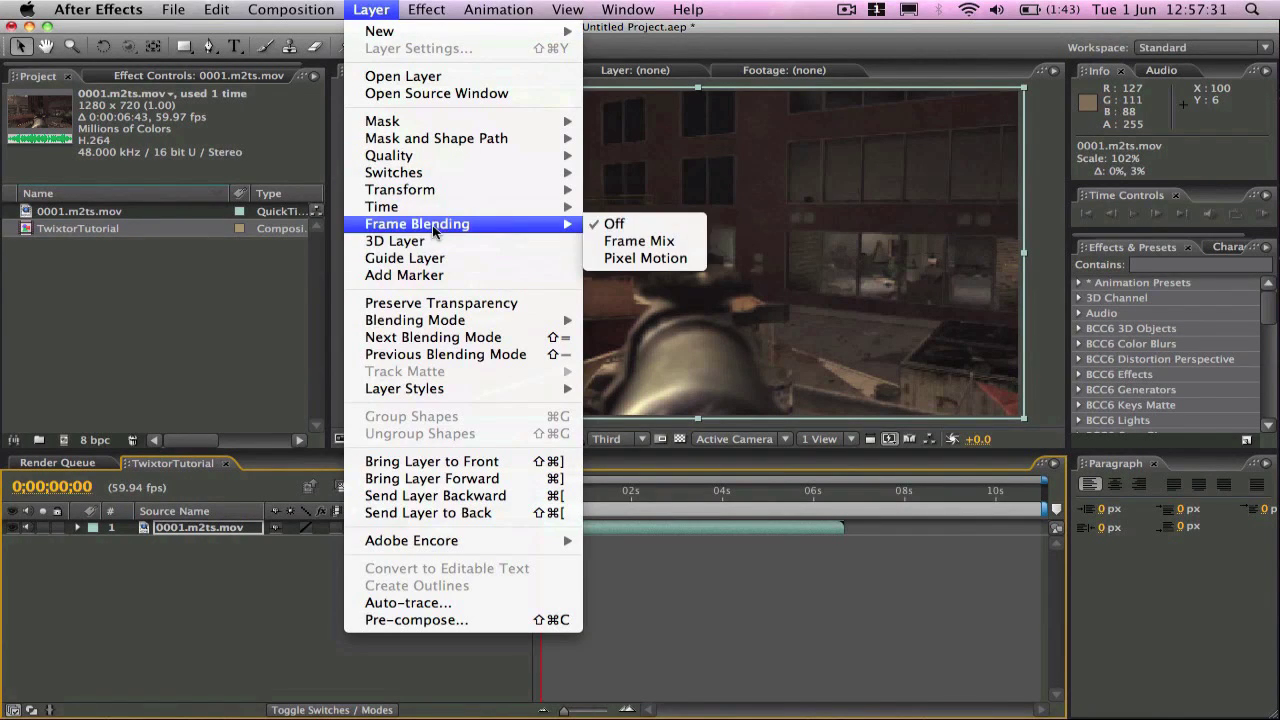
left_click(677, 261)
left_click(367, 9)
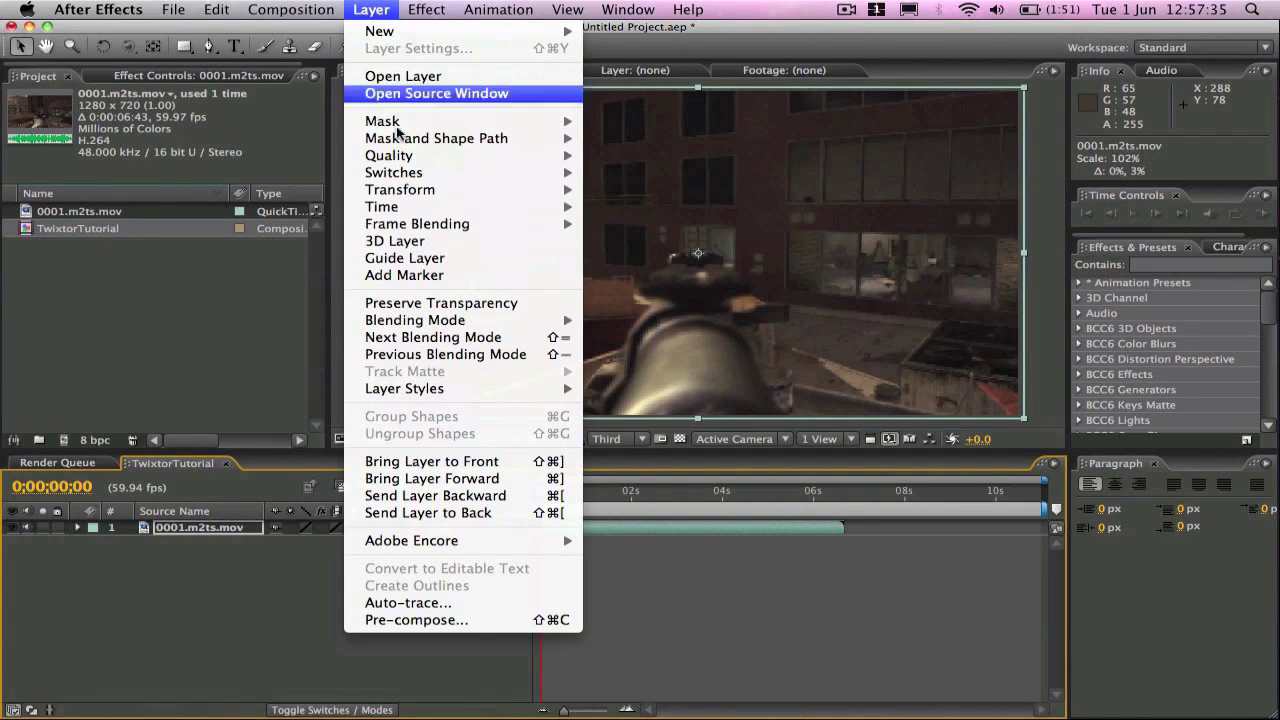
mouse_move(414, 230)
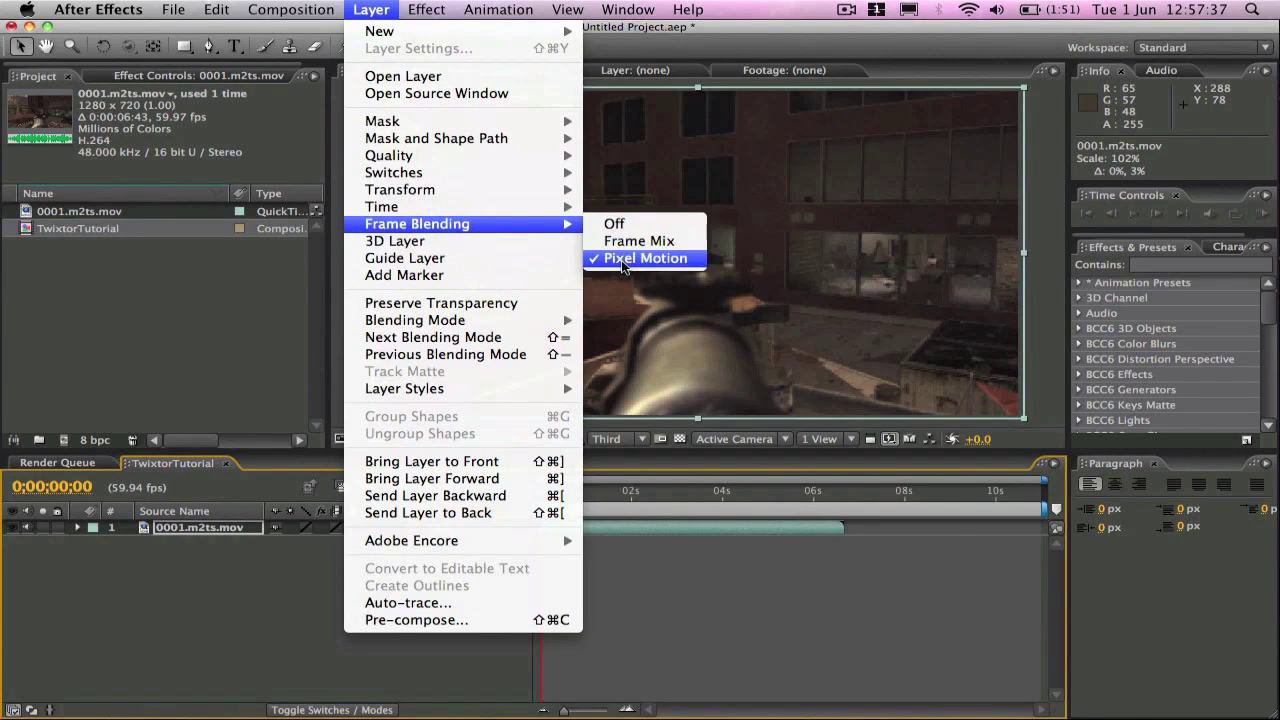
left_click(688, 587)
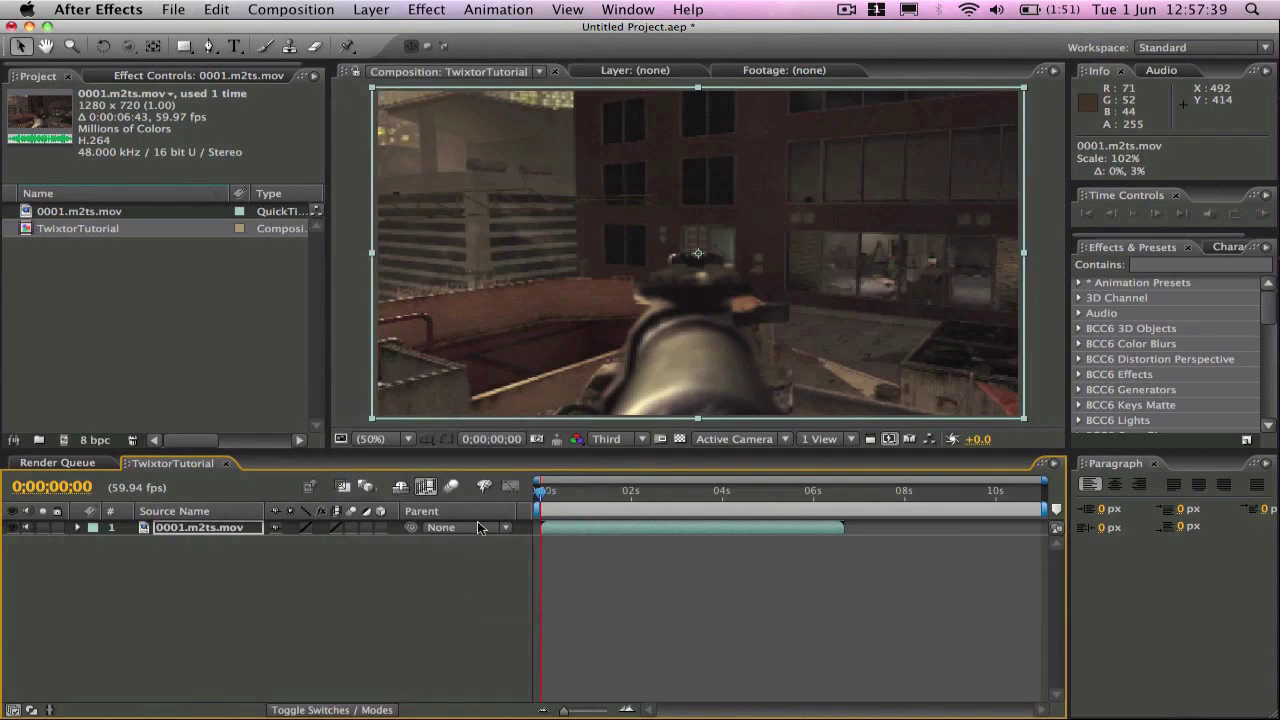
left_click(427, 487)
Step: Apply Twixtor 4.5 to the gameplay layer and set its Input: Frame rate to 59.97
left_click(436, 12)
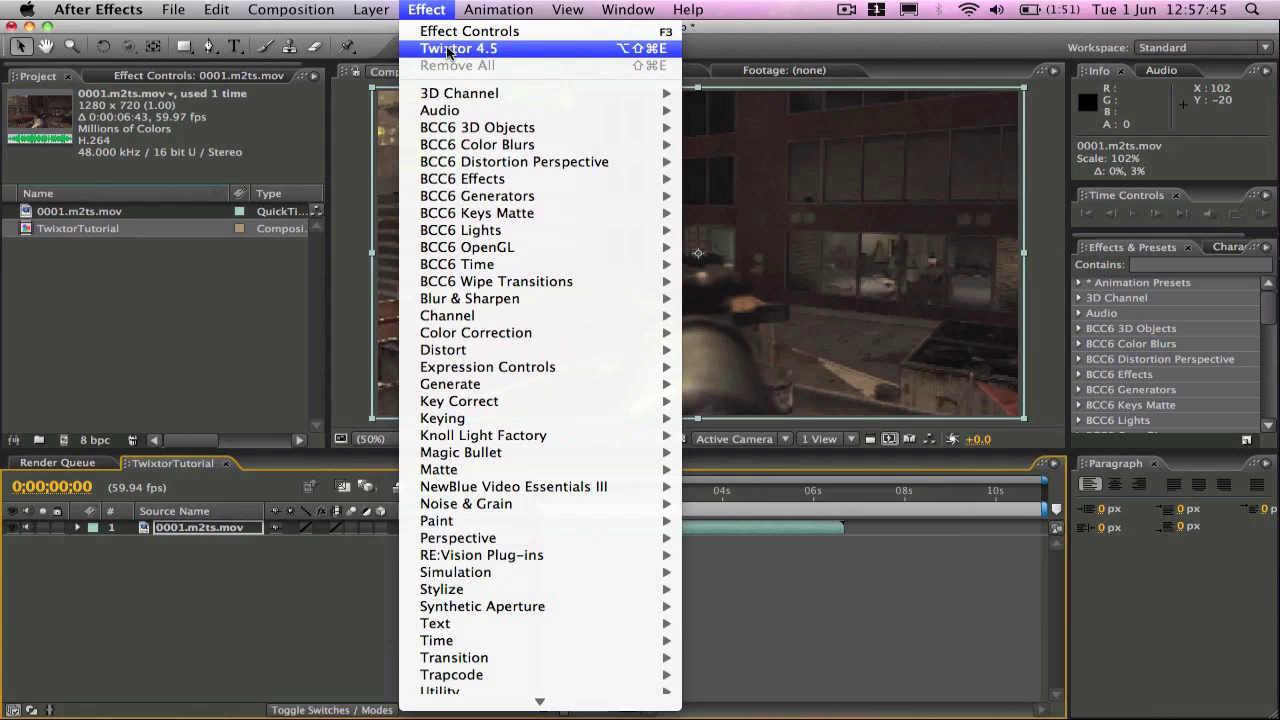
left_click(449, 49)
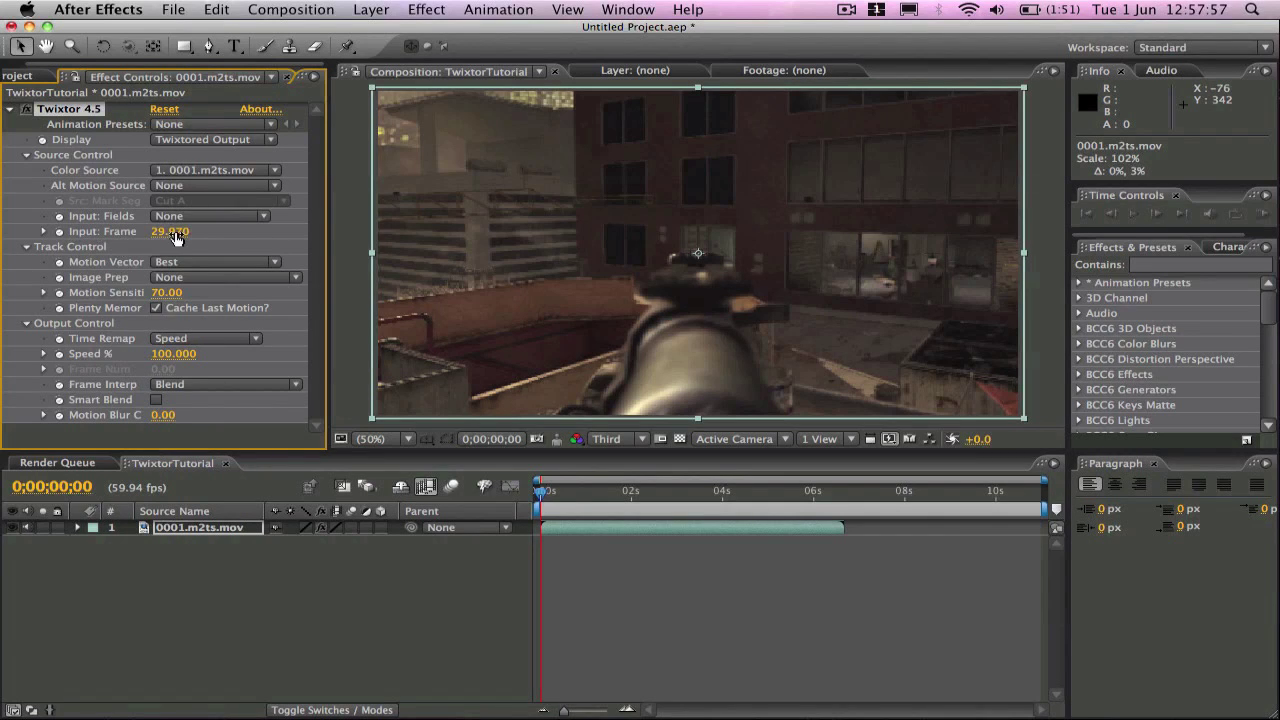
left_click(38, 80)
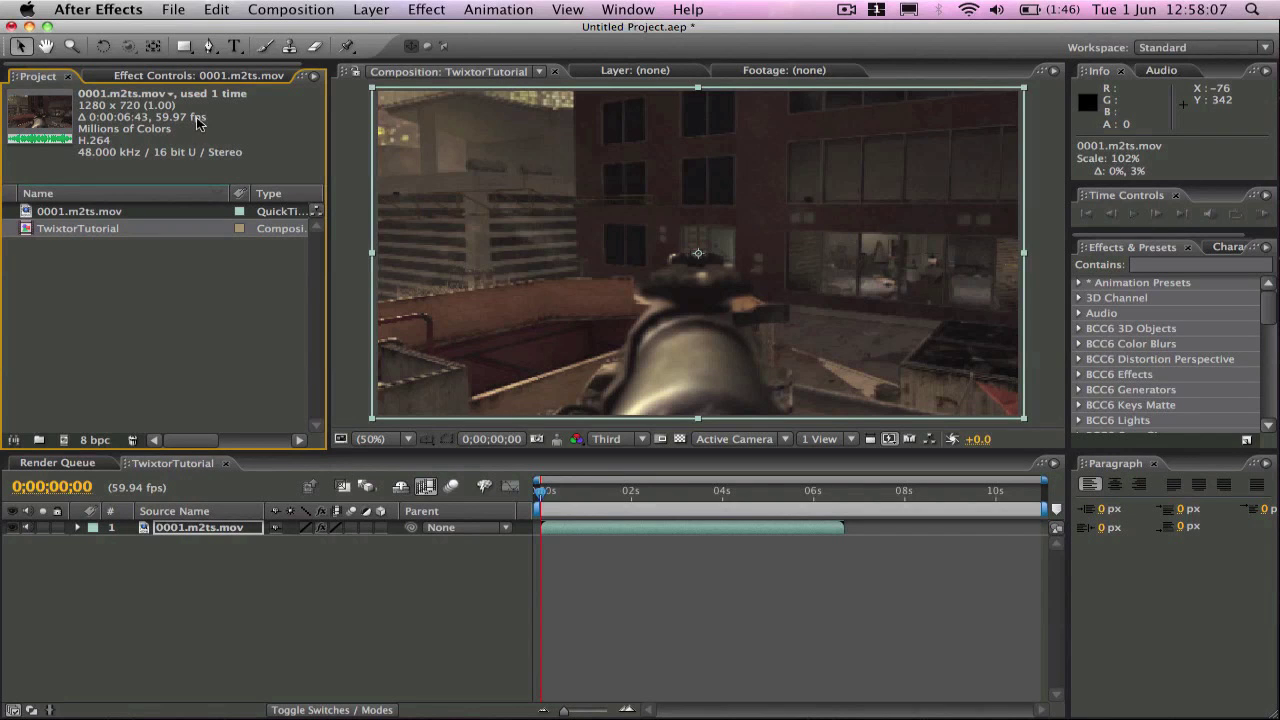
left_click(192, 77)
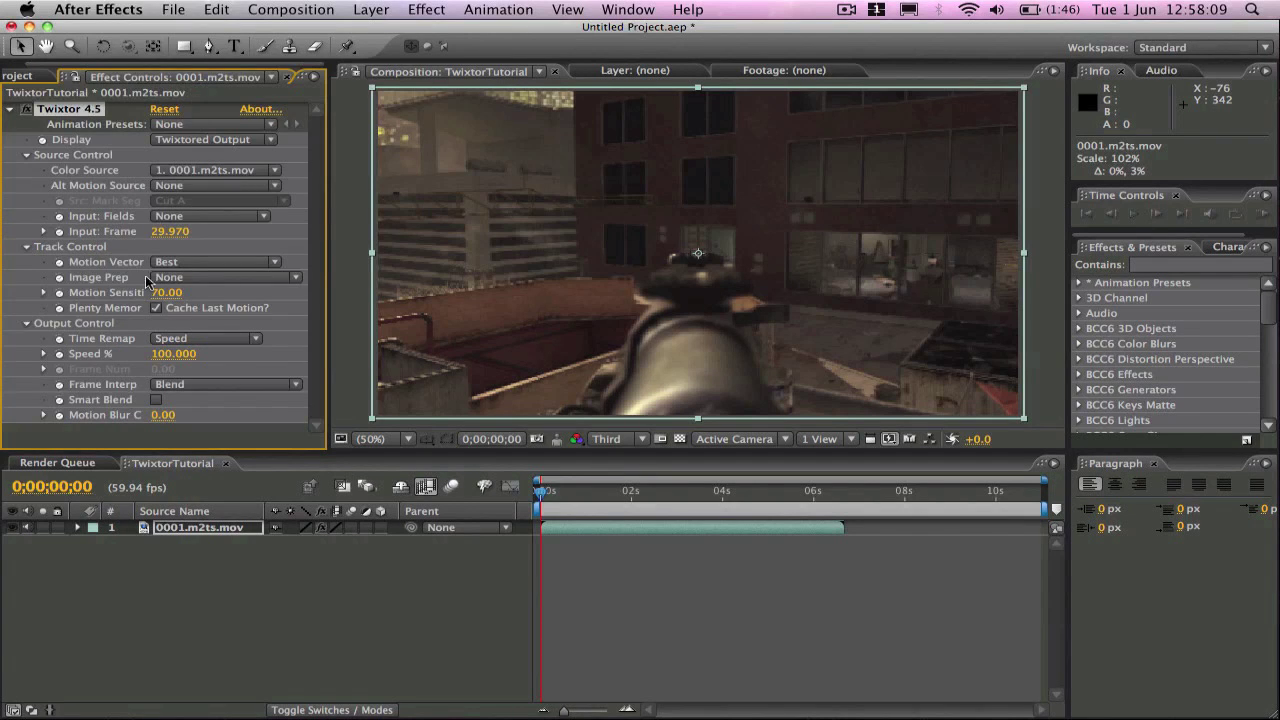
left_click(170, 232)
type("5")
key("Return")
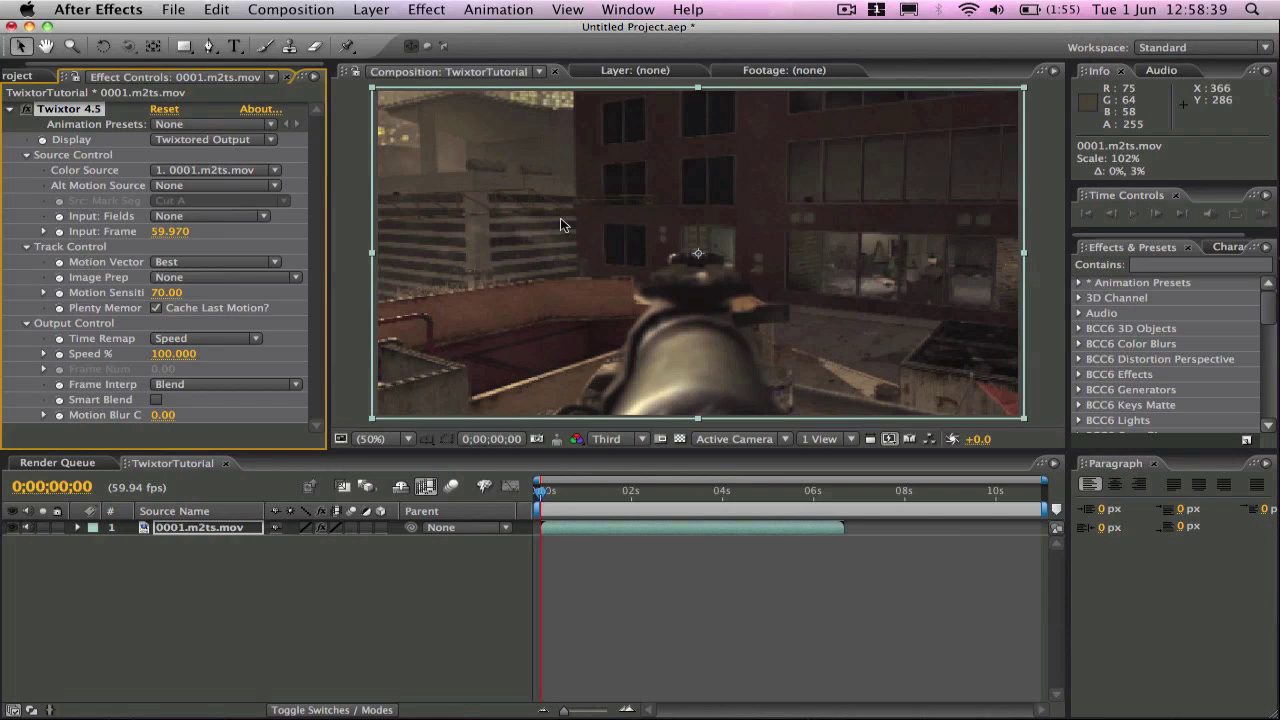
left_click(77, 529)
Step: Expand Twixtor's Output Control in the timeline and keyframe Speed % at 100 on the first frame
left_click(94, 542)
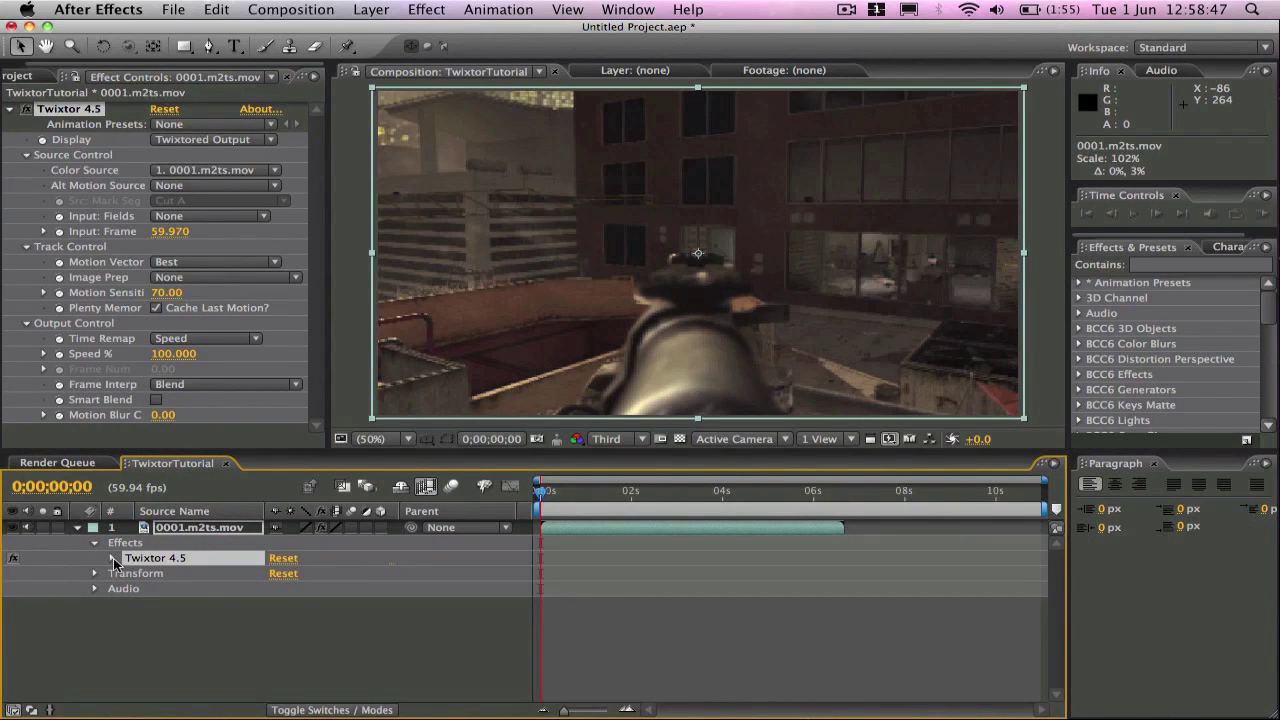
left_click(112, 558)
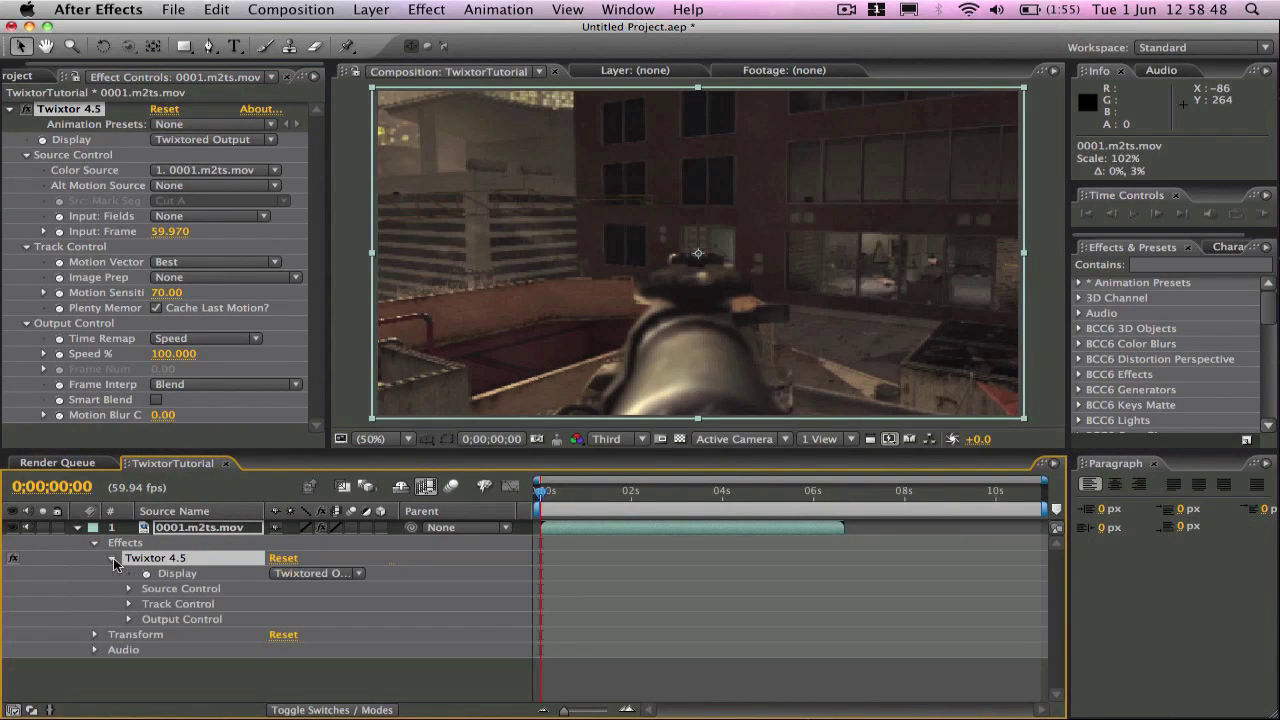
left_click(128, 619)
scroll(126, 616, "down", 1)
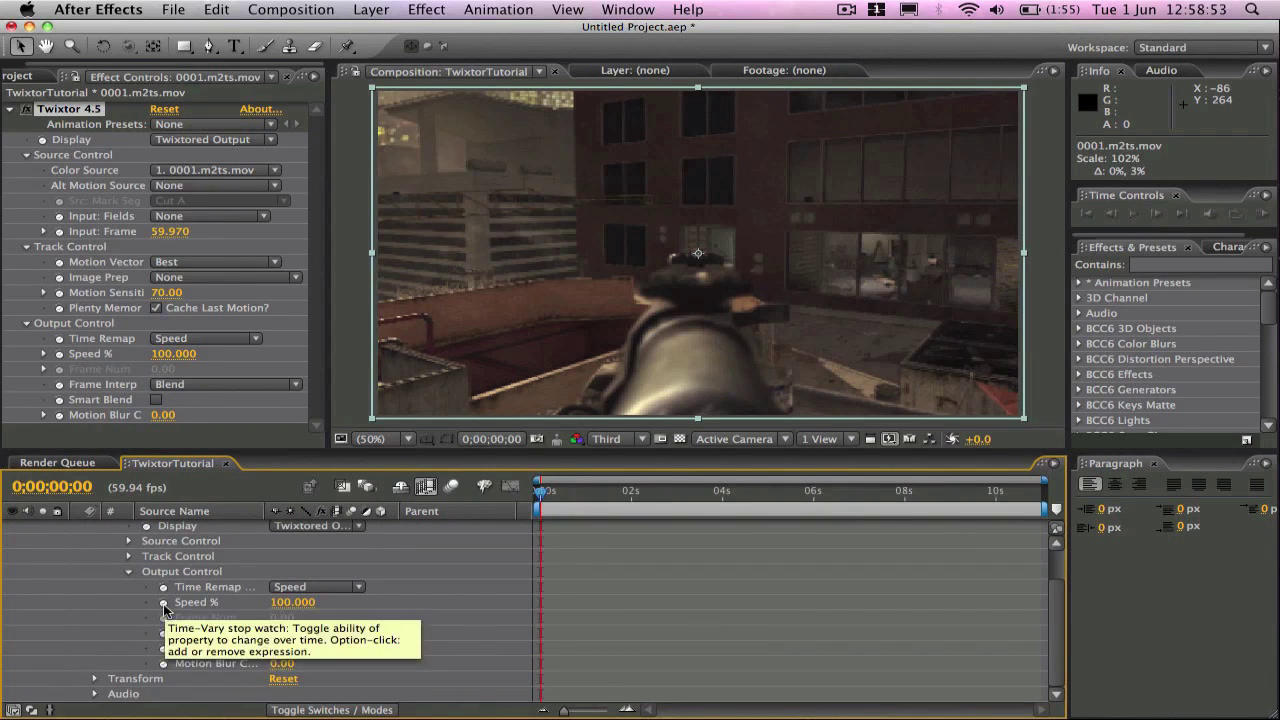
left_click(165, 608)
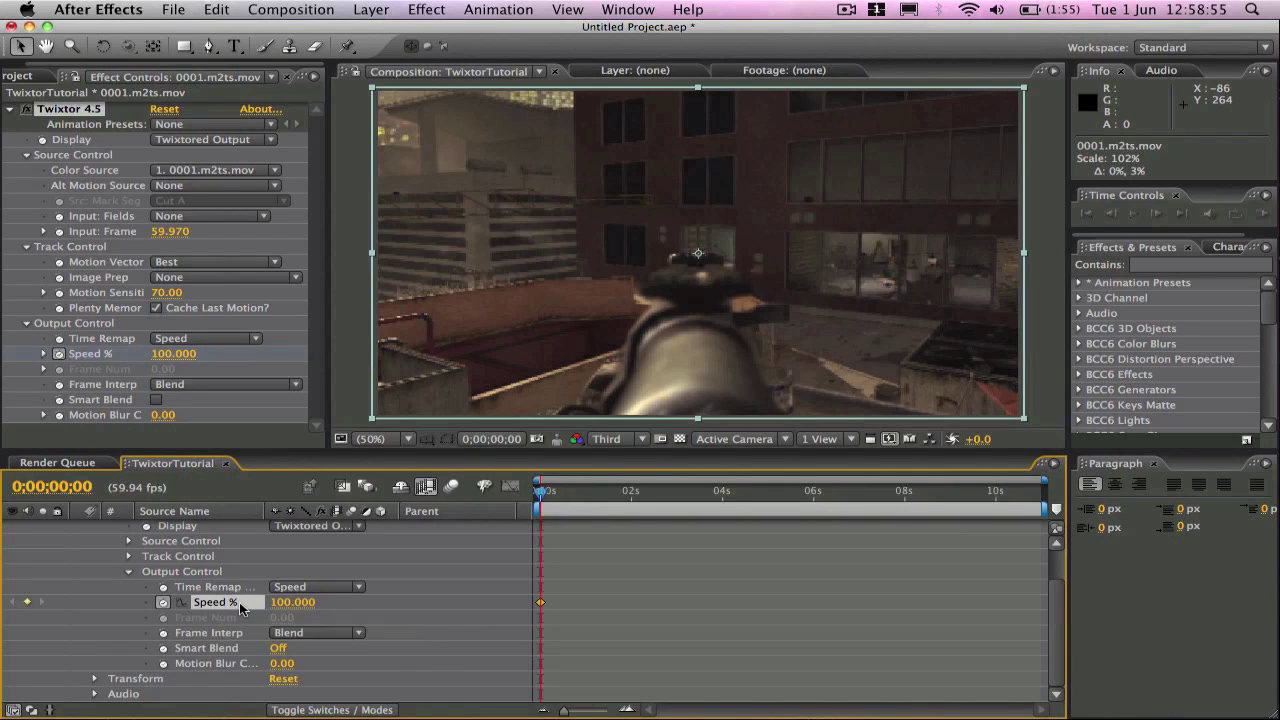
Step: Play and scrub to 0;00;02;22, then step frame by frame toward 2;30
left_click(663, 490)
left_click(634, 492)
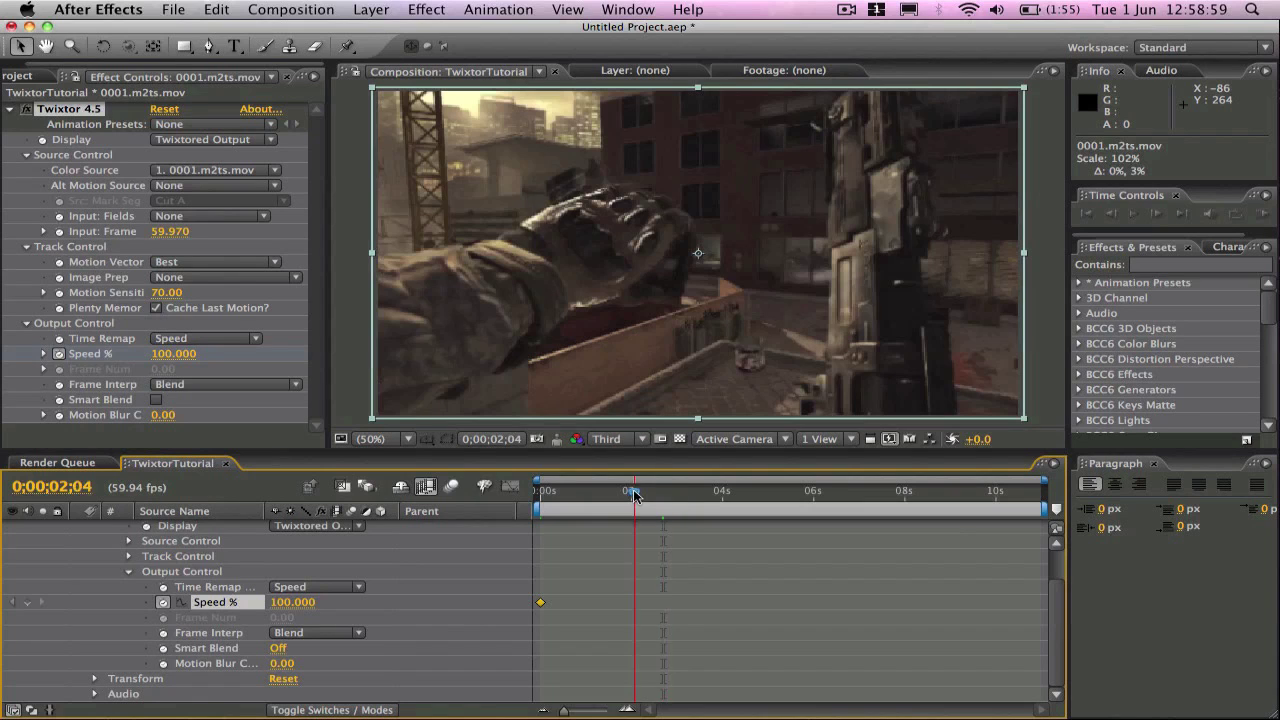
left_click(1156, 213)
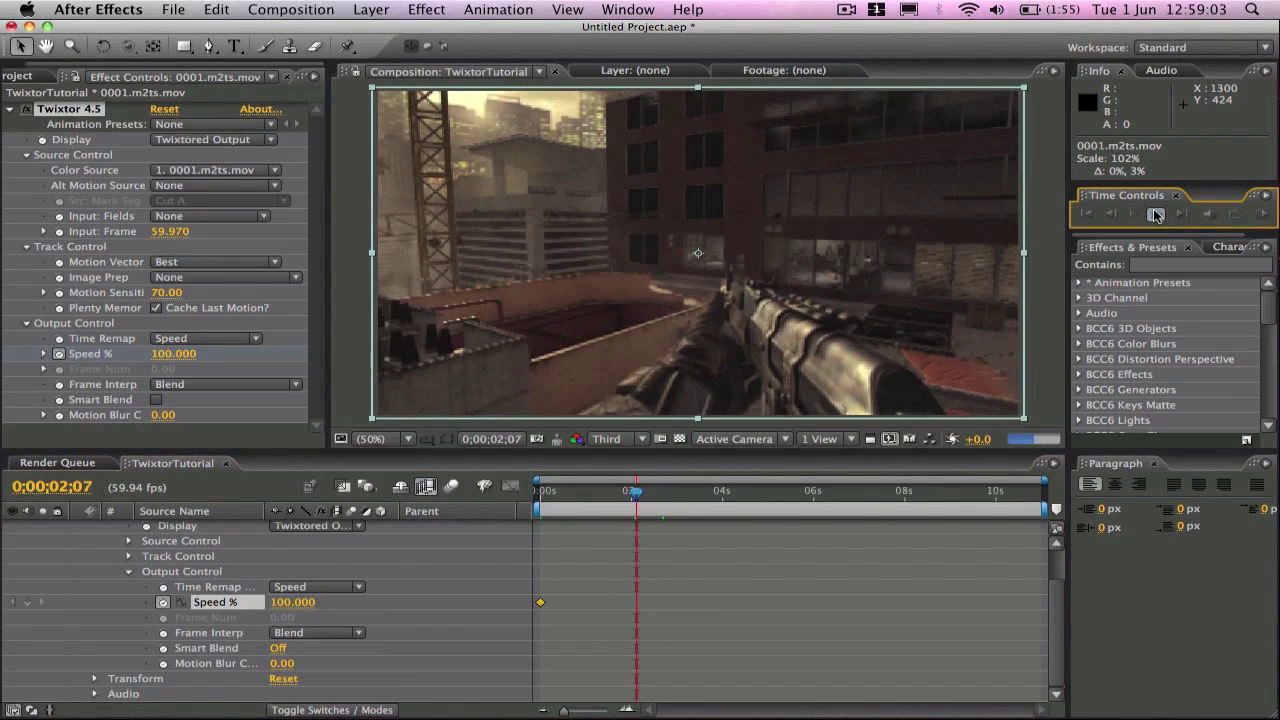
left_click(648, 492)
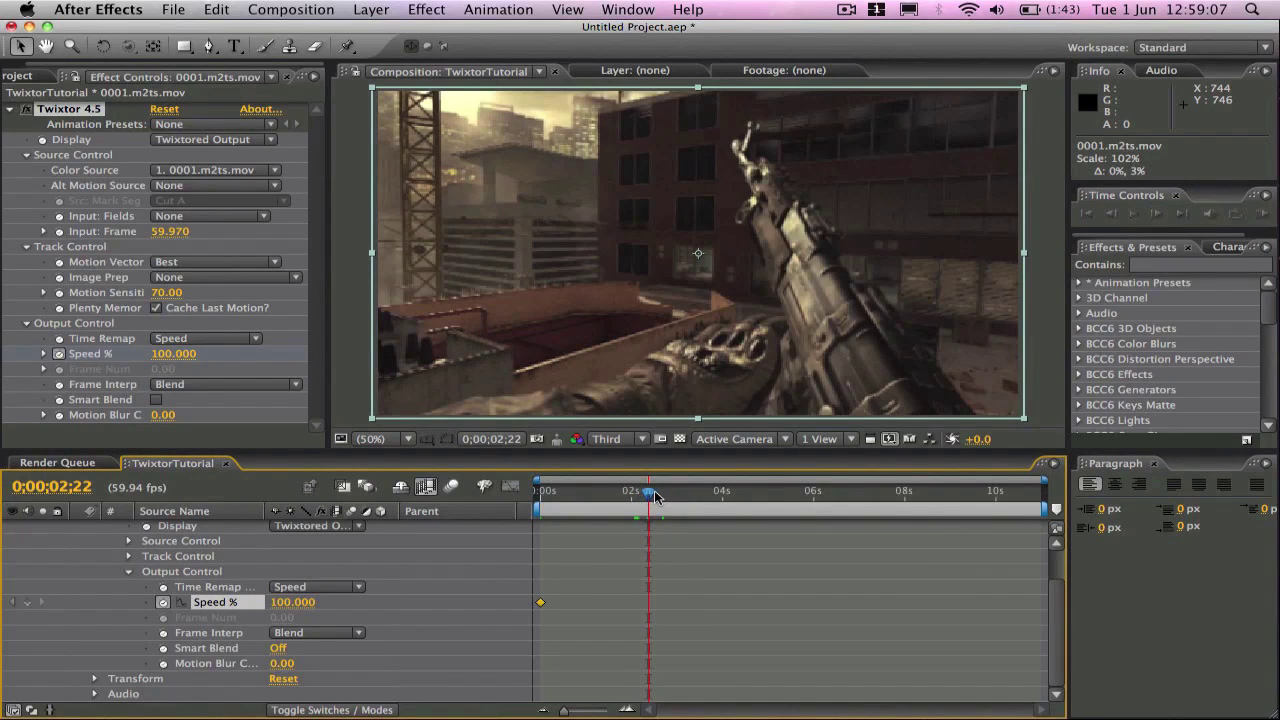
mouse_move(182, 716)
left_click(1155, 213)
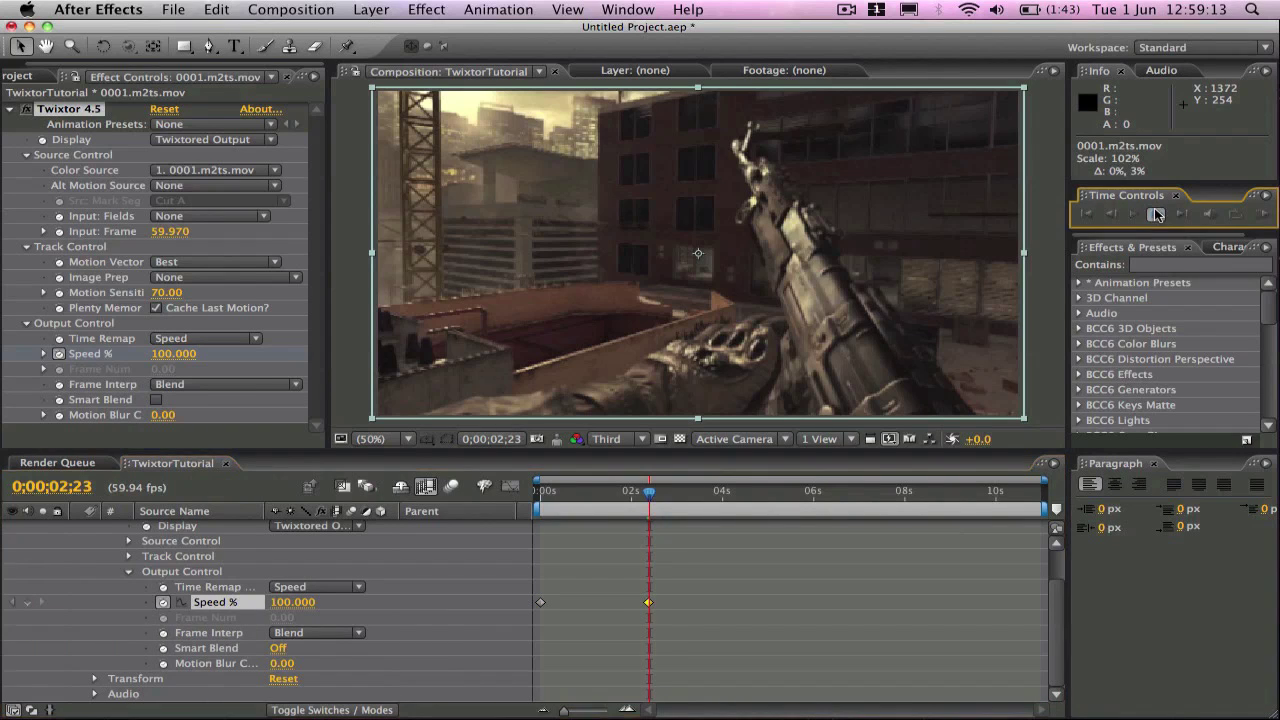
left_click(1155, 213)
left_click(1155, 213)
left_click(1155, 213)
left_click(1155, 213)
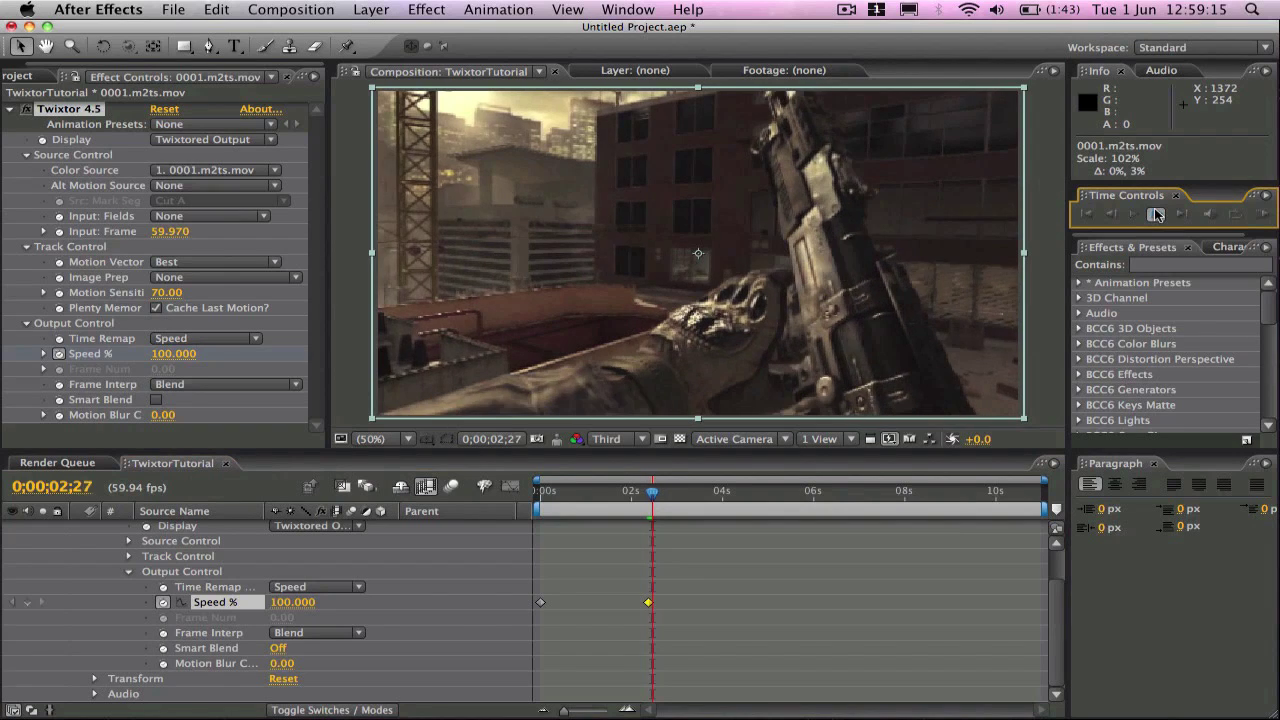
left_click(1155, 213)
left_click(1155, 213)
left_click(1155, 213)
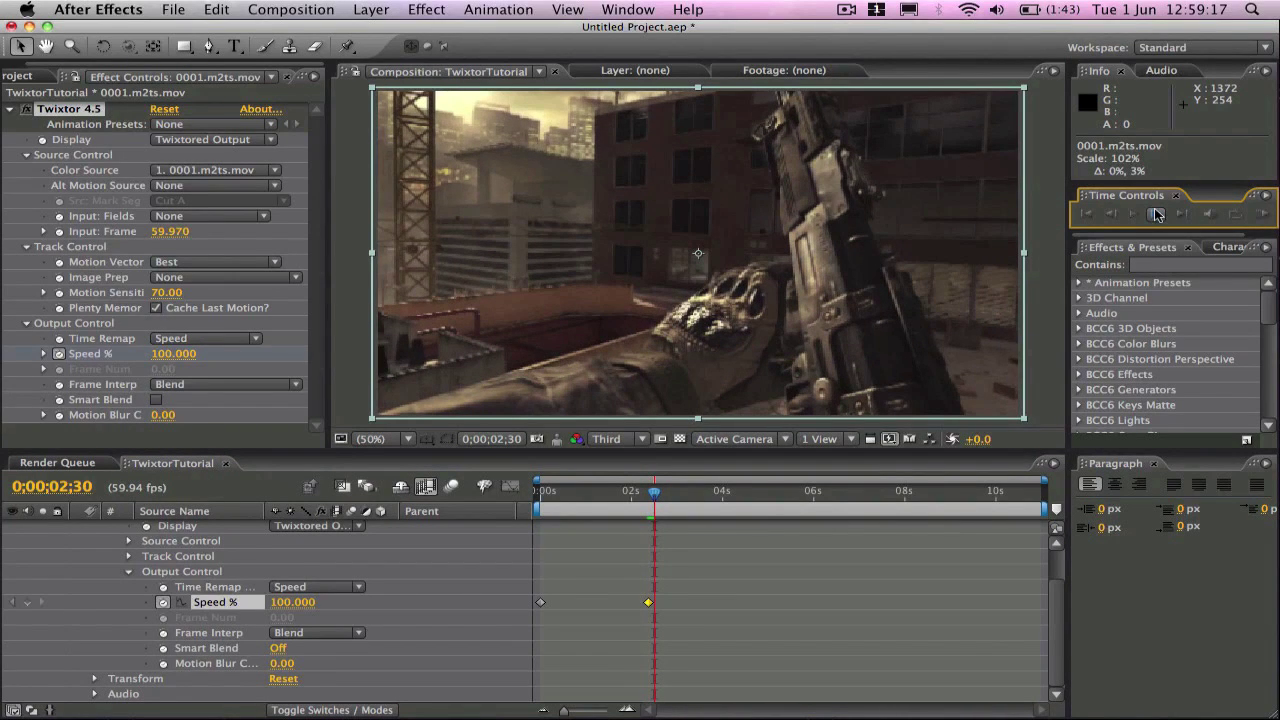
Step: Set Twixtor Speed % to 3 at 2;30
left_click(289, 602)
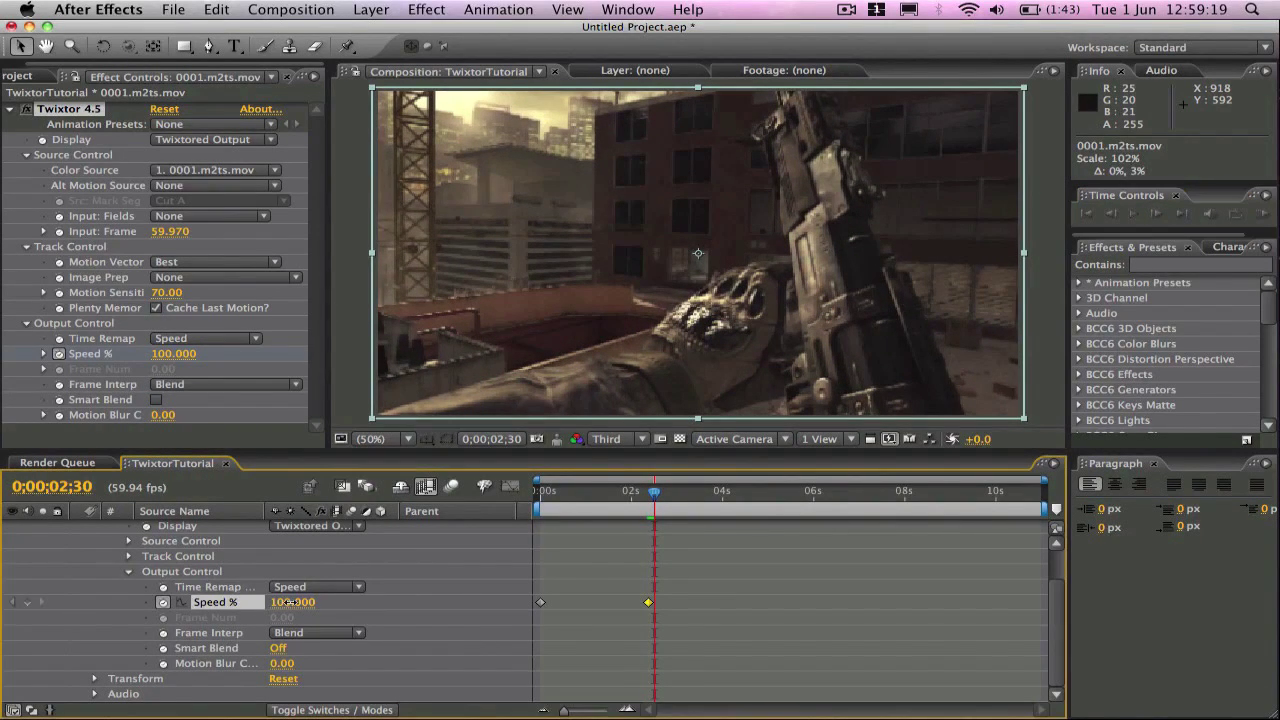
left_click(289, 602)
type("3")
key("Return")
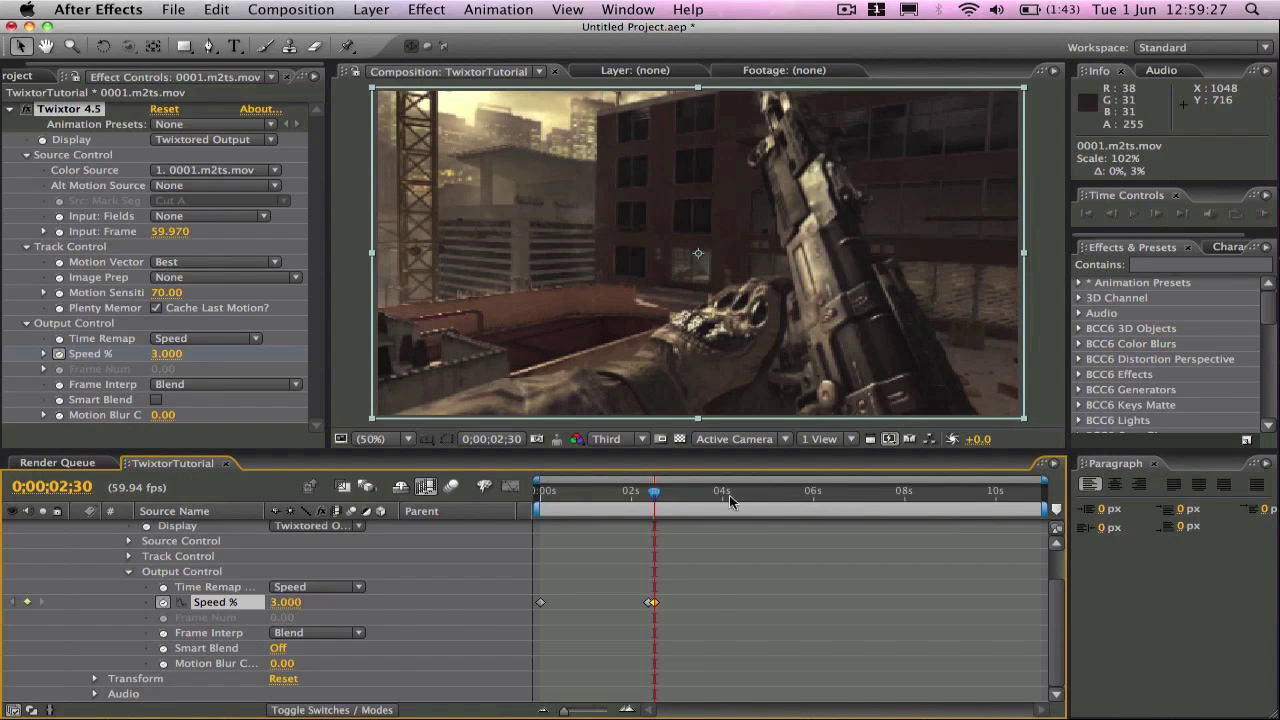
Step: Scrub to 6;33 and add a Speed % keyframe there to hold the slowdown
left_click(720, 493)
left_click(789, 493)
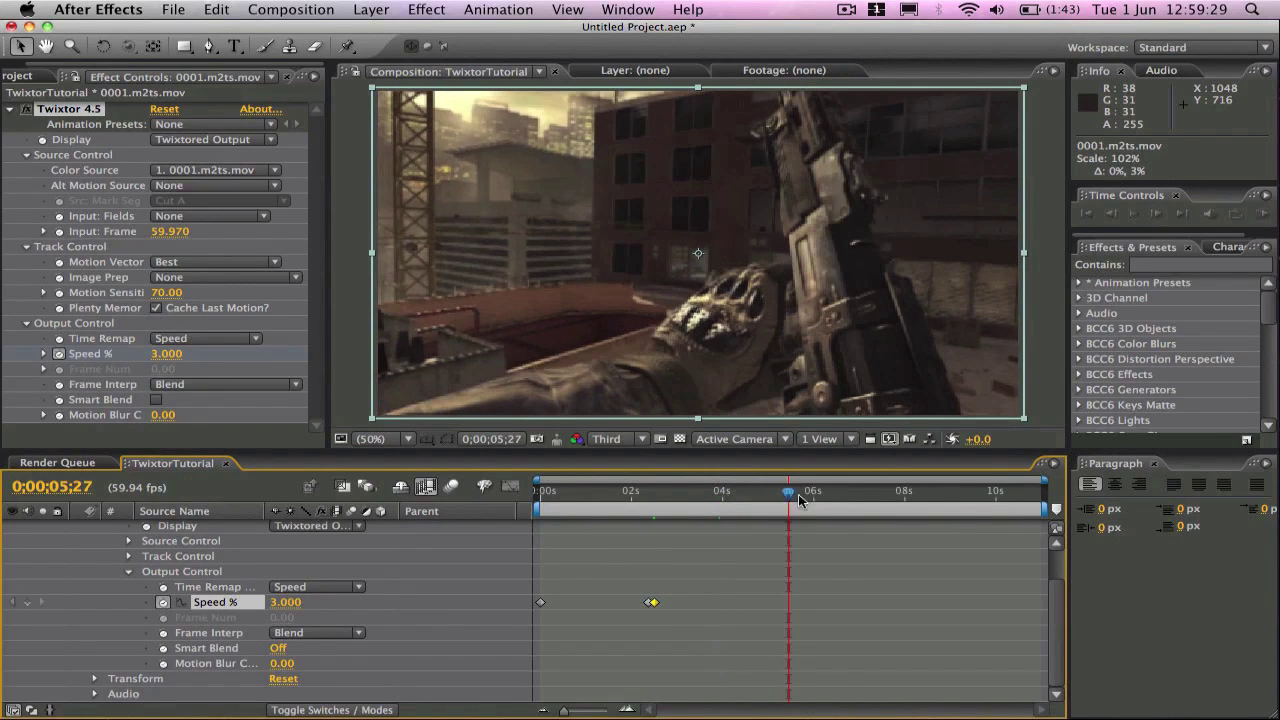
left_click_drag(799, 495, 876, 495)
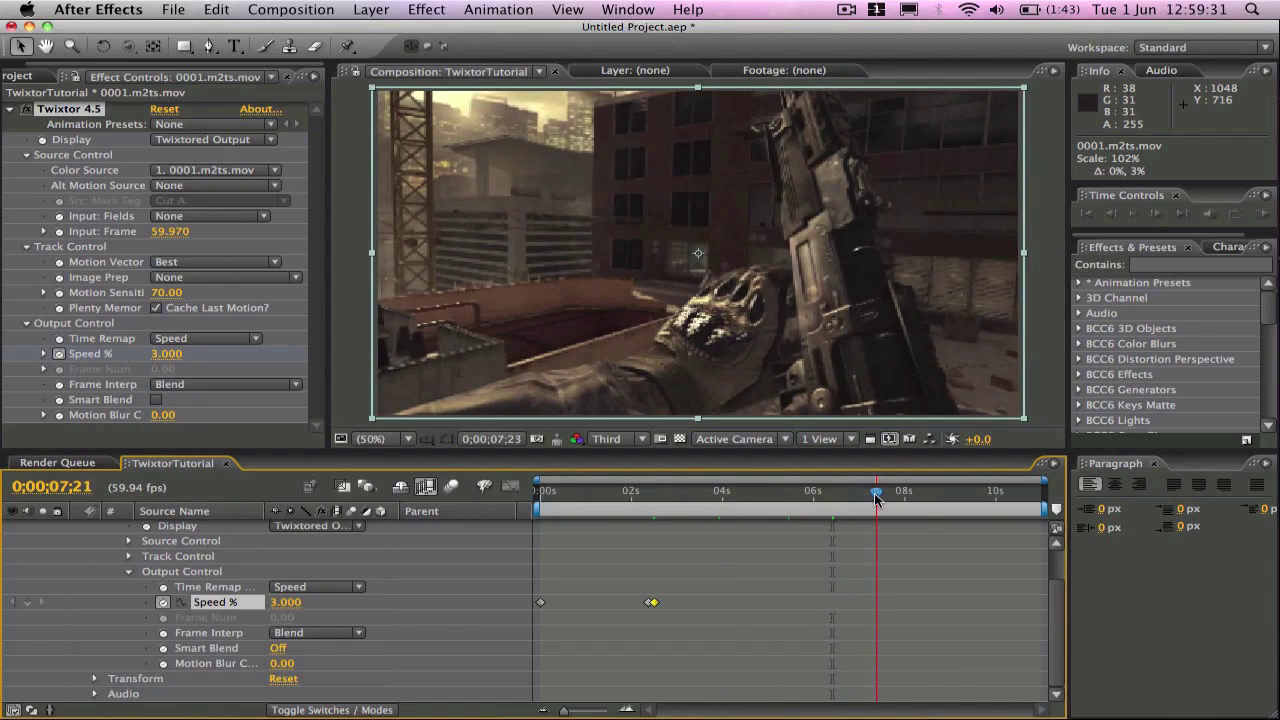
left_click(856, 494)
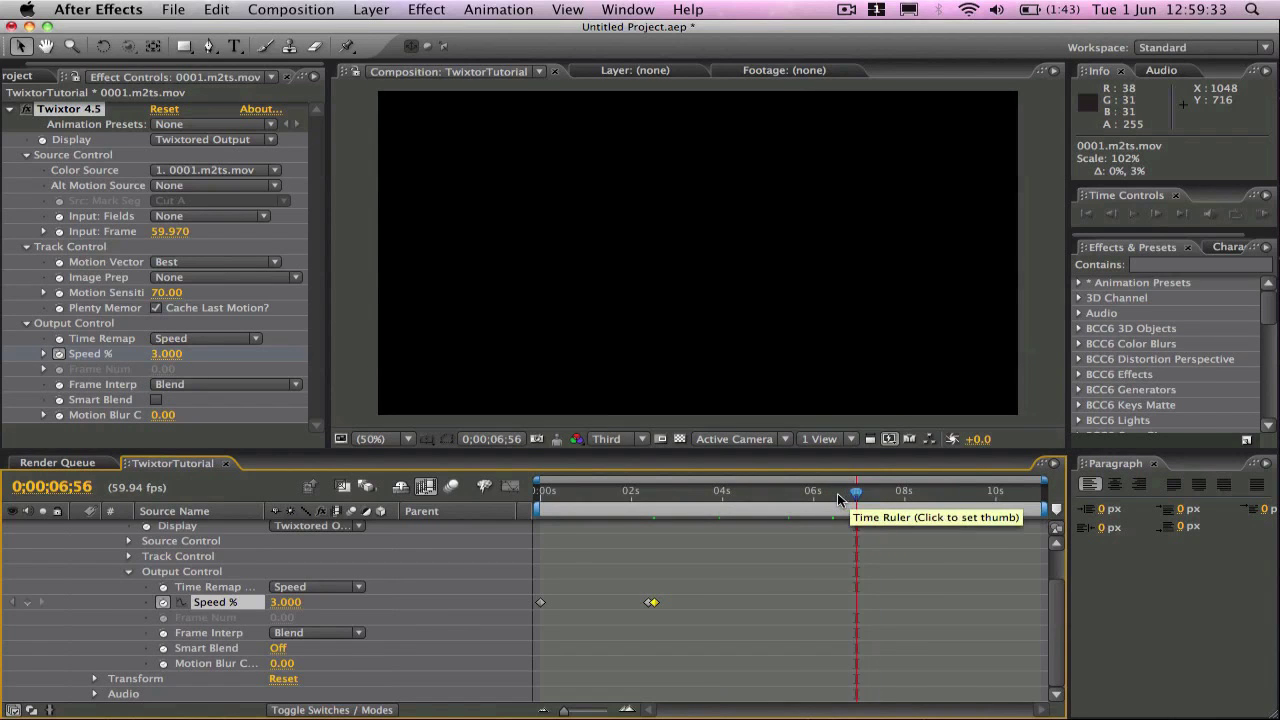
left_click(838, 494)
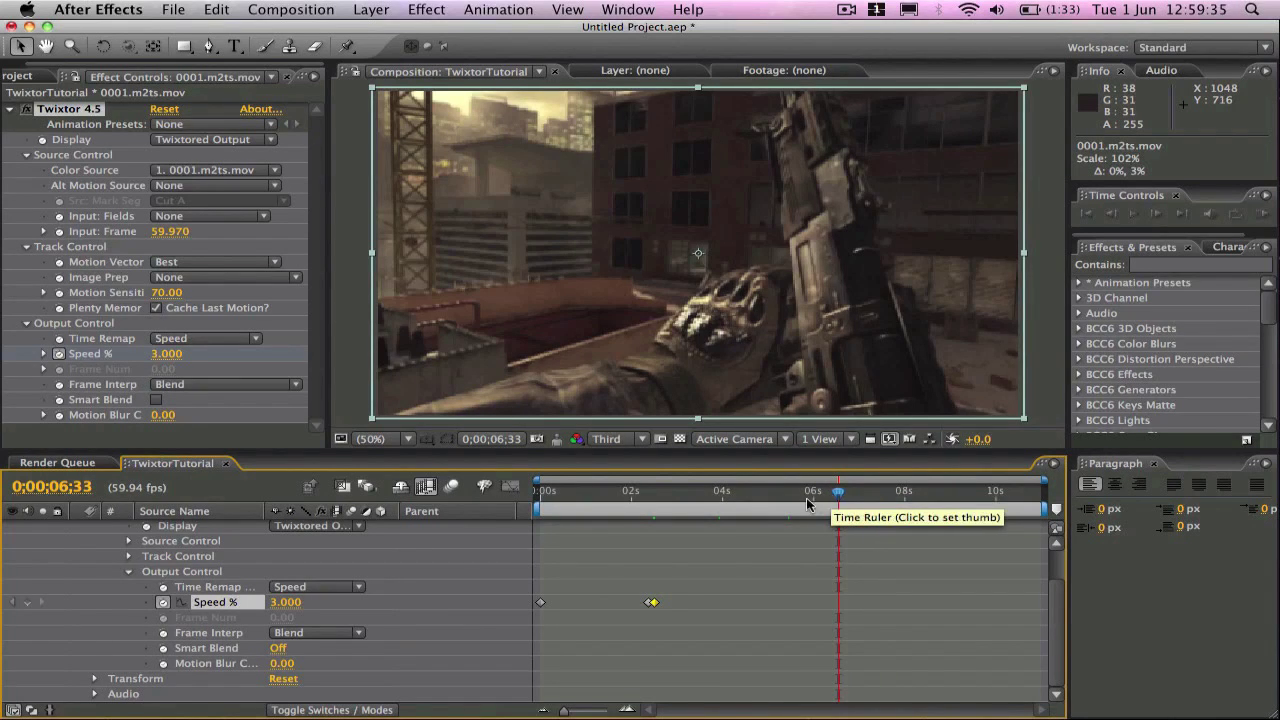
left_click(27, 603)
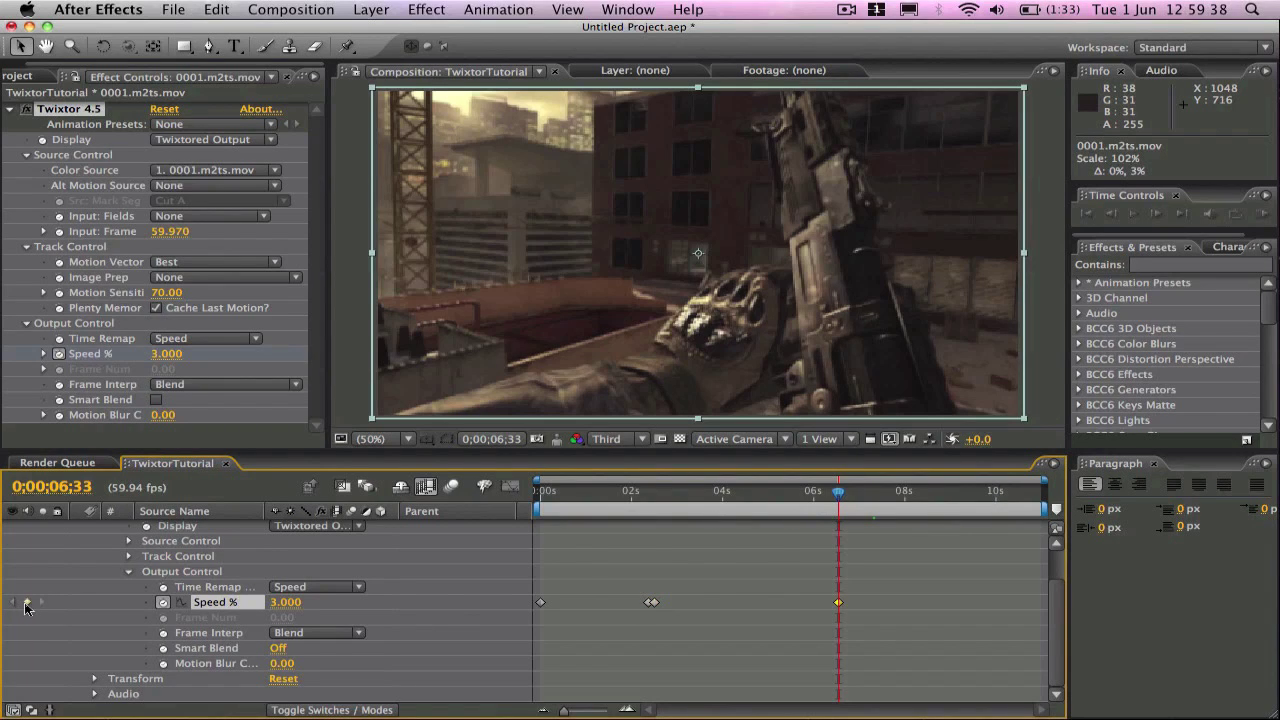
left_click(651, 602)
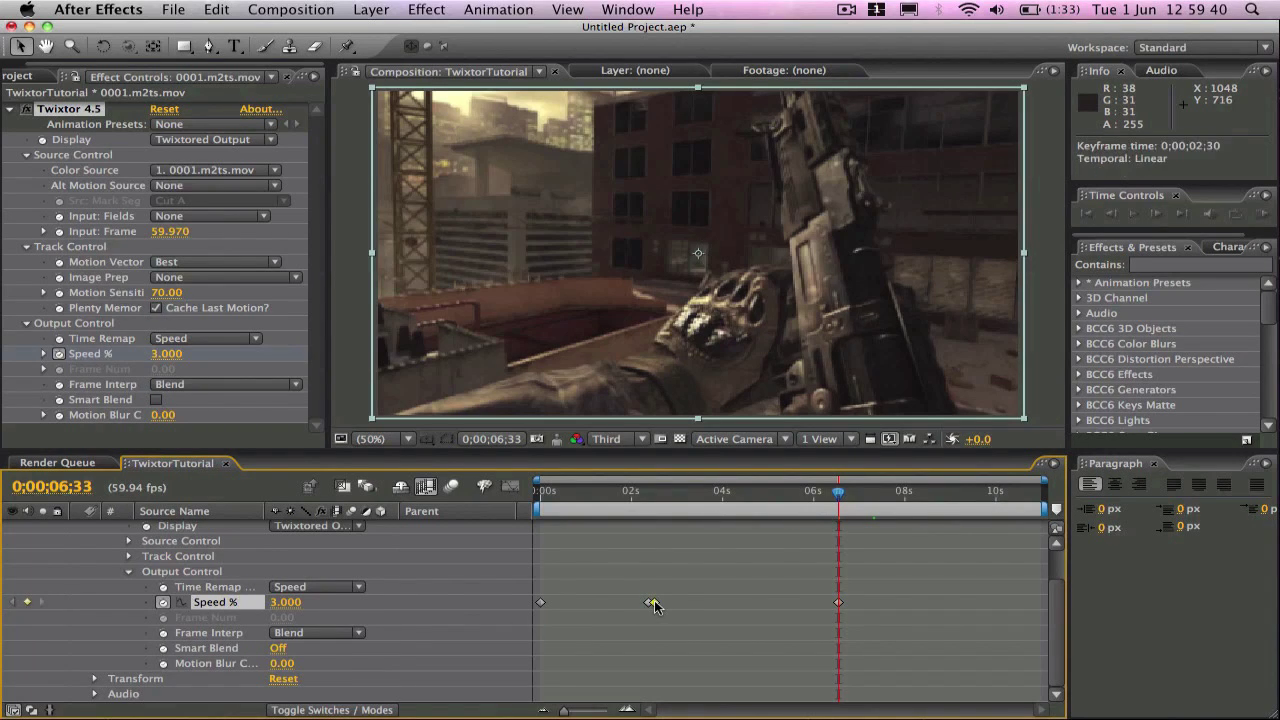
left_click(839, 602, "shift")
left_click(876, 657)
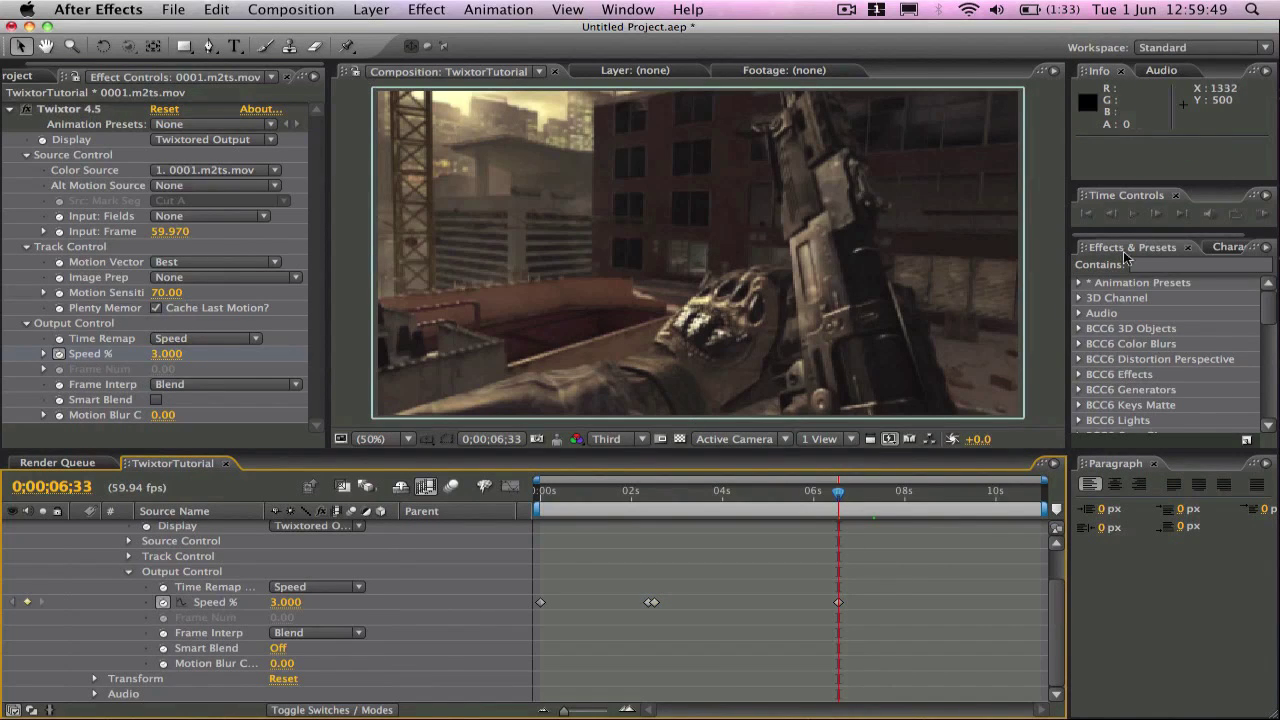
Step: Step to 6;41, set Speed % back to 100, and return to the clip's start
left_click(1155, 214)
left_click(1155, 214)
left_click(1155, 214)
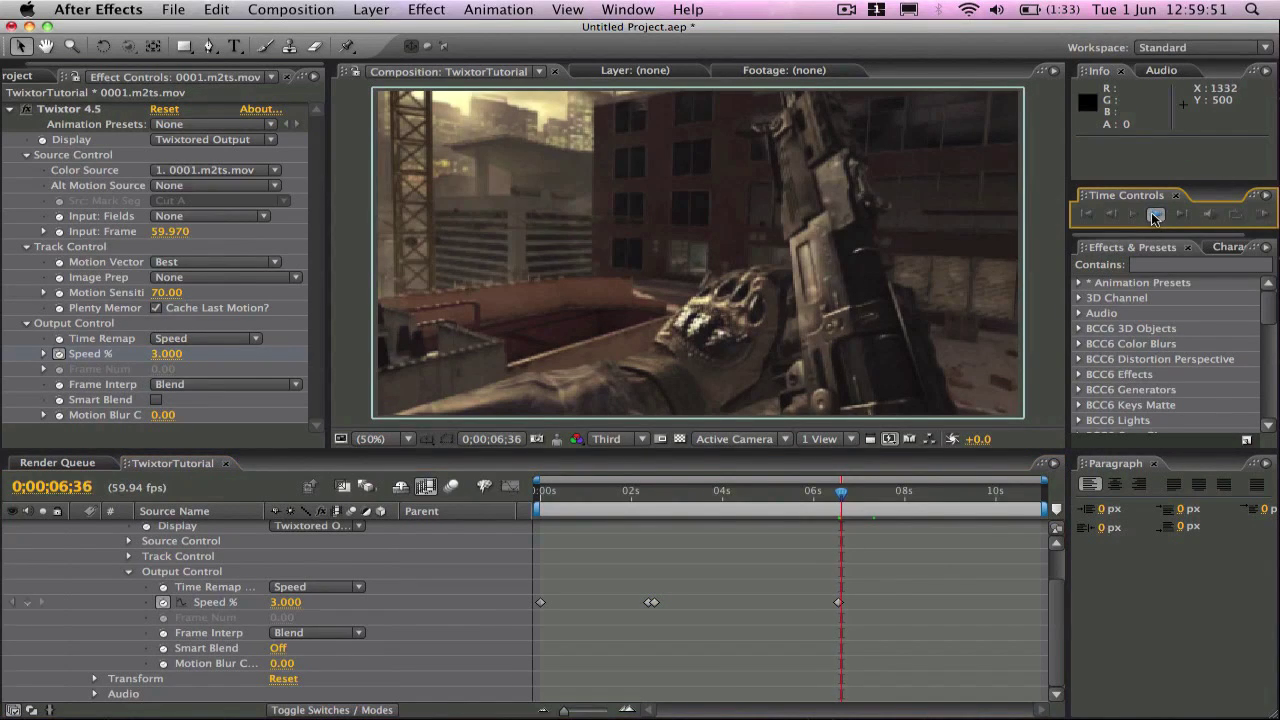
left_click(1155, 214)
left_click(1155, 214)
left_click(1155, 214)
left_click(1155, 214)
left_click(1155, 214)
left_click(1155, 214)
left_click(1155, 214)
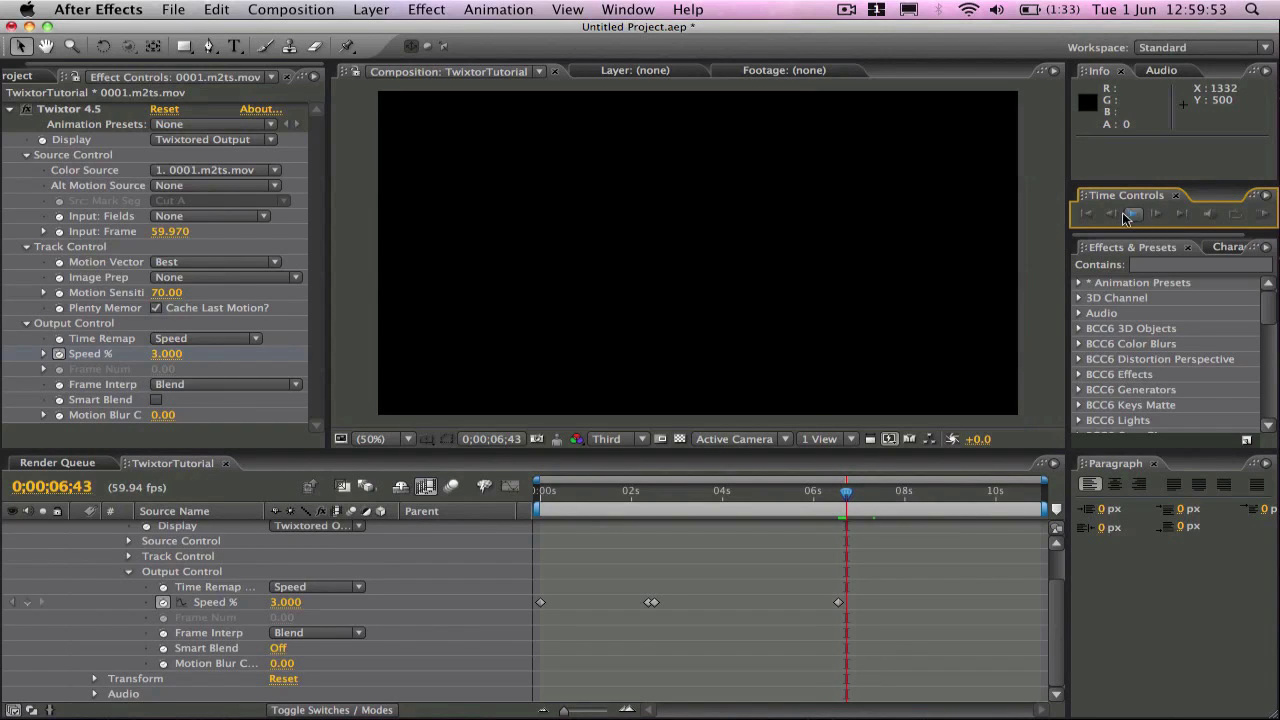
left_click(1120, 214)
left_click(1120, 214)
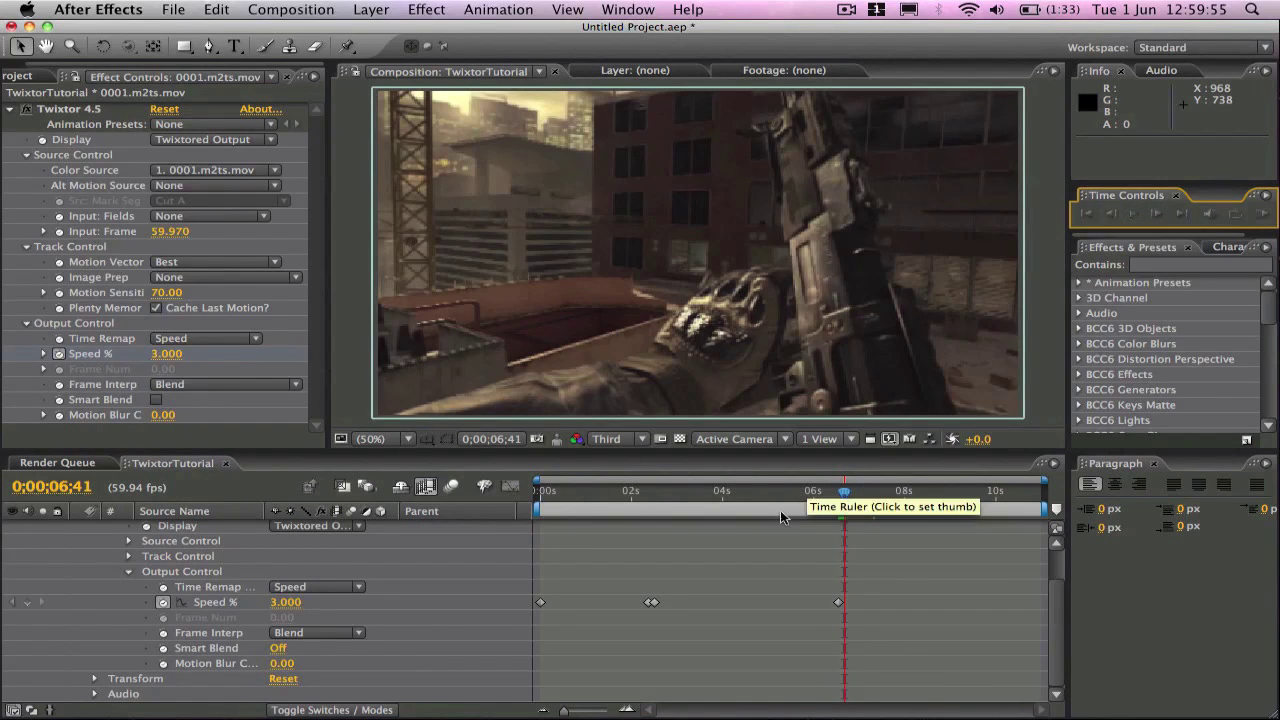
left_click(164, 354)
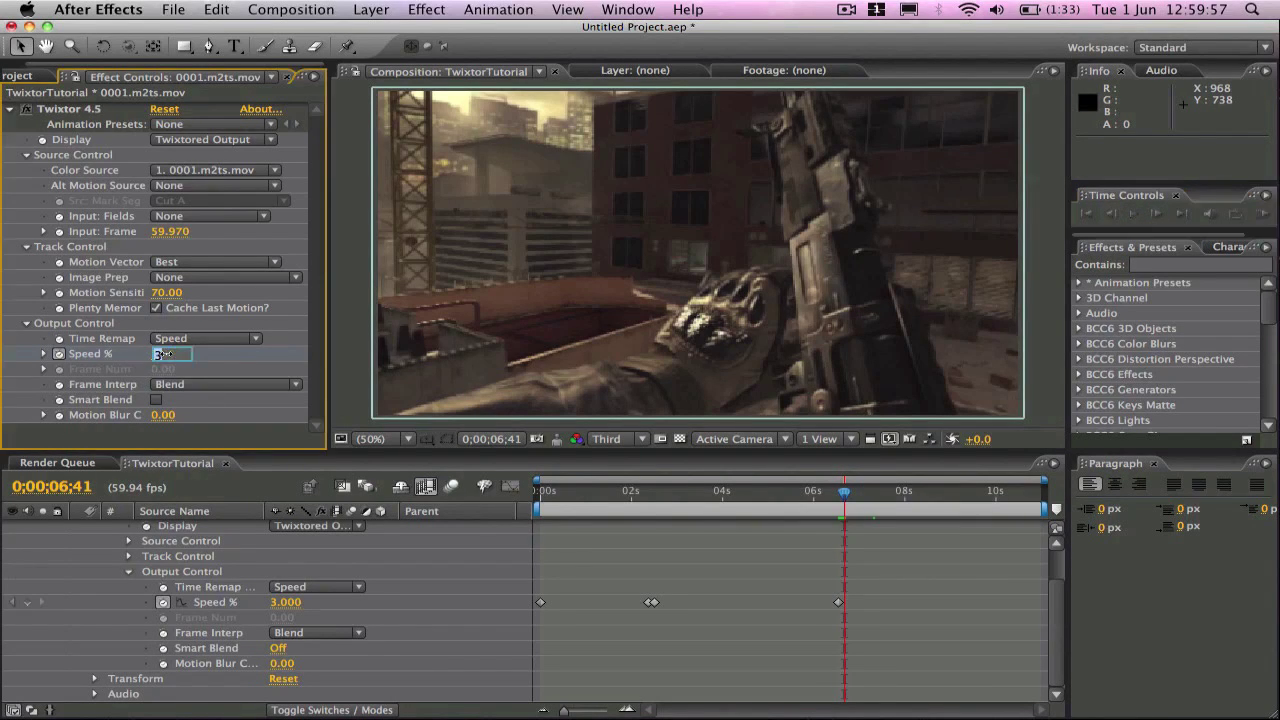
type("100")
key("Return")
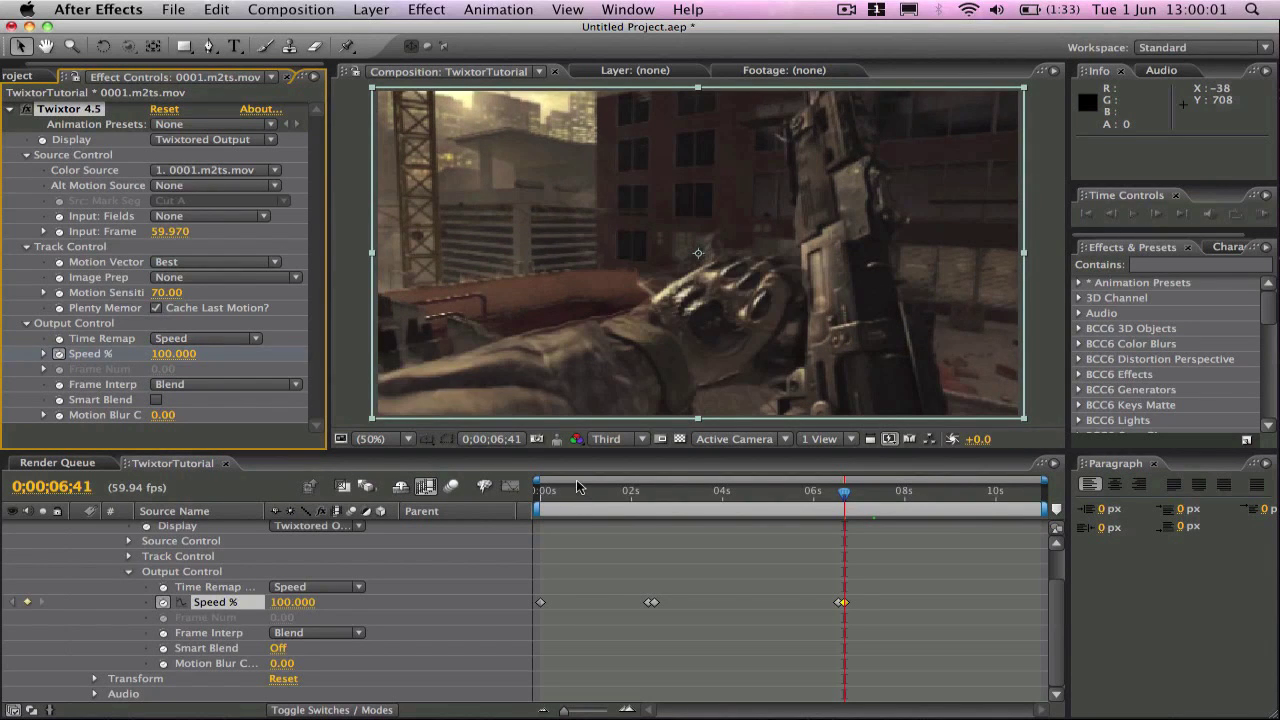
left_click_drag(567, 490, 521, 507)
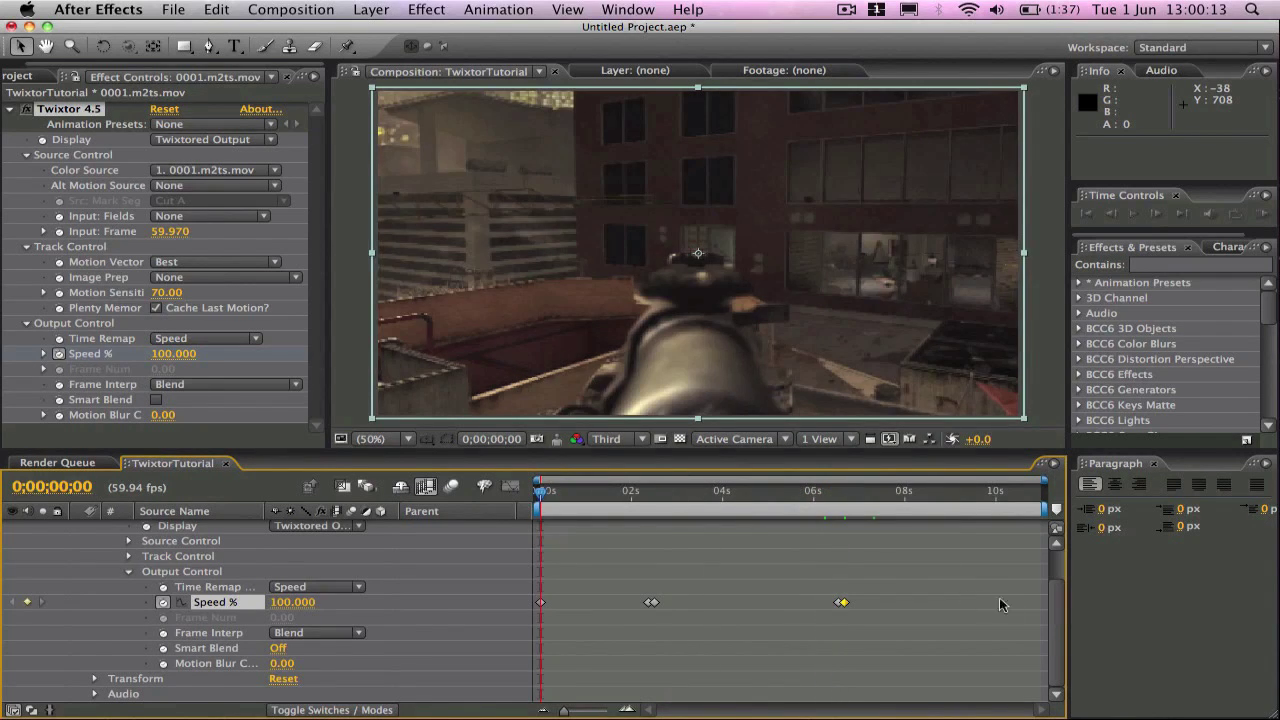
Step: Check the slowdown near 6;29, then enable time remapping on the 0001.m2ts.mov layer
left_click_drag(1057, 608, 1055, 505)
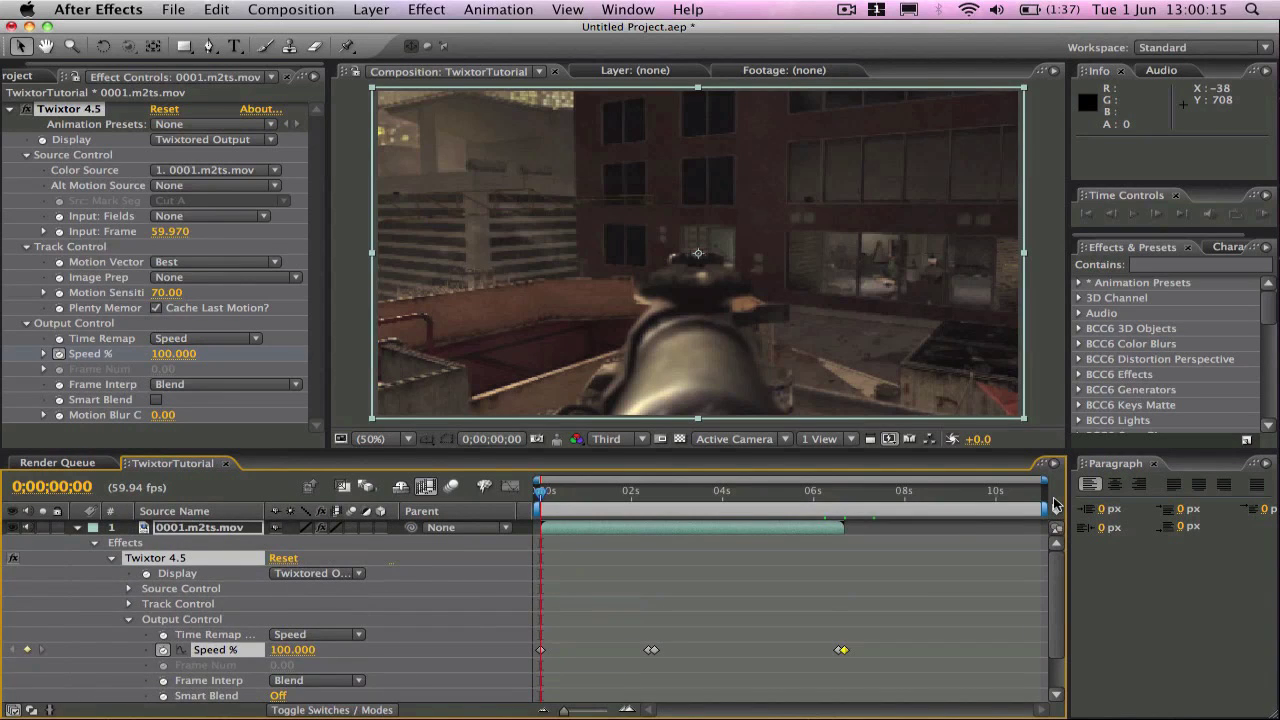
left_click(836, 494)
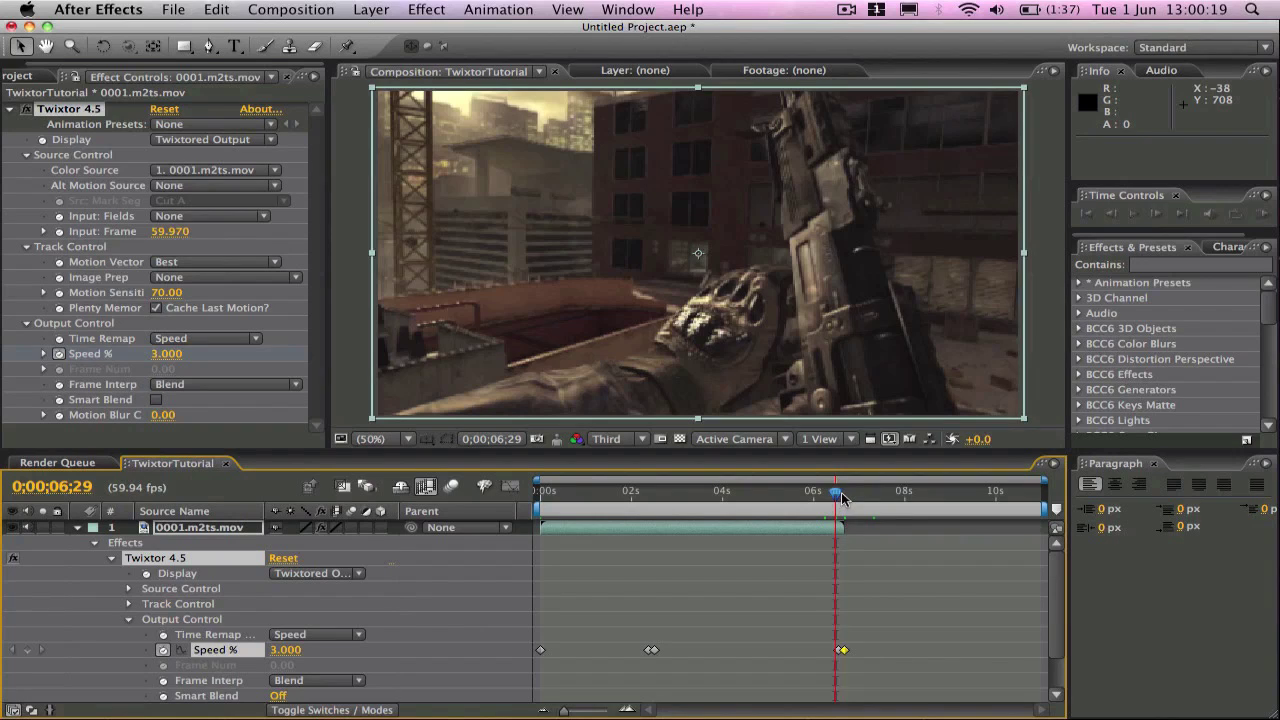
left_click_drag(842, 497, 851, 497)
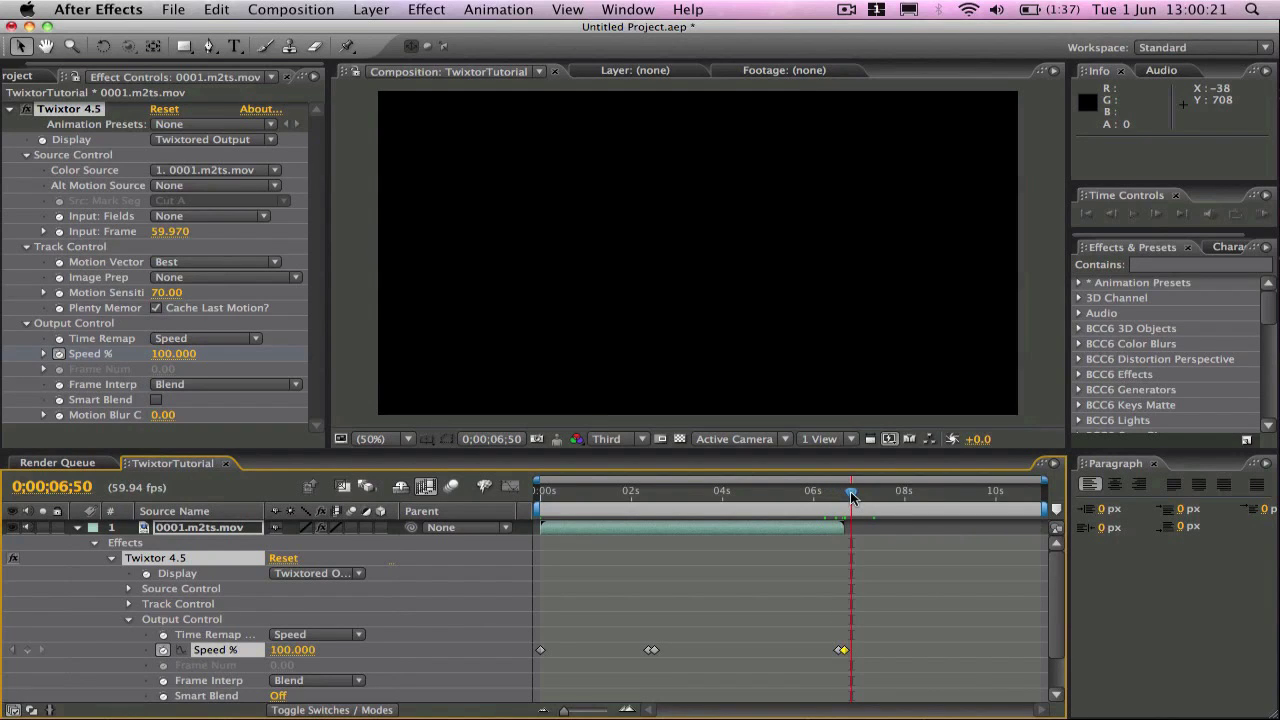
left_click(370, 9)
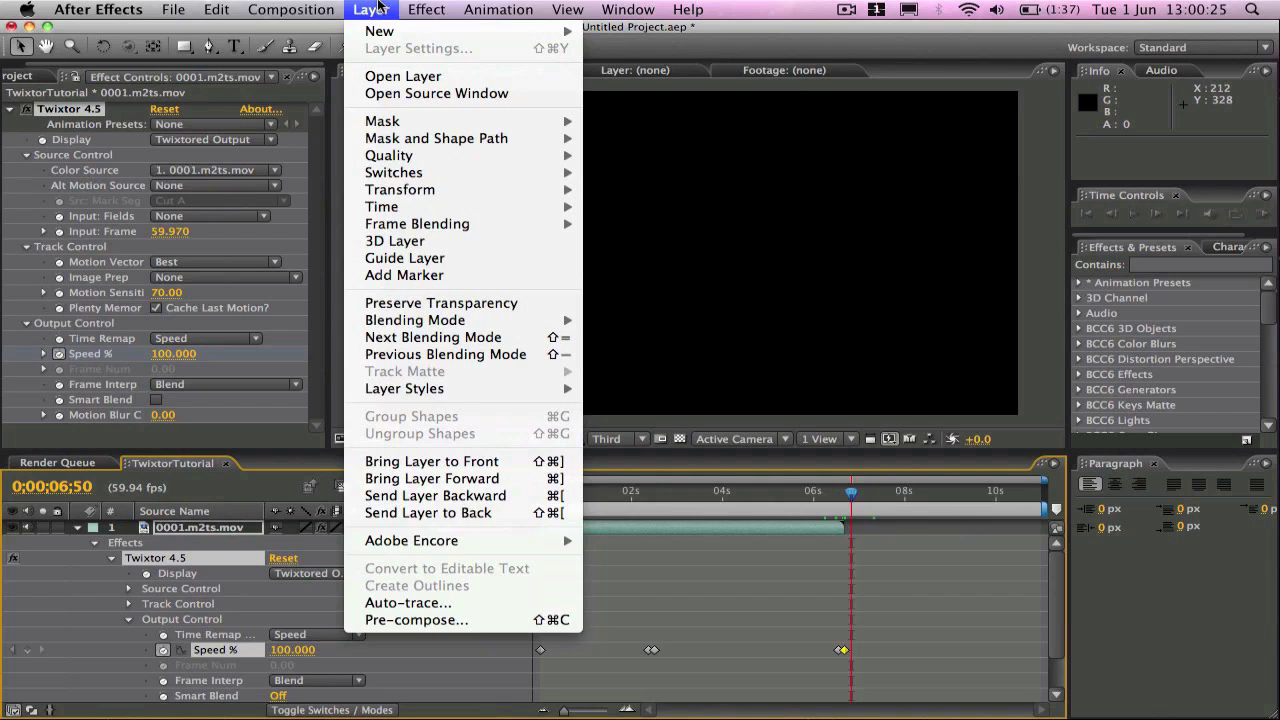
mouse_move(468, 206)
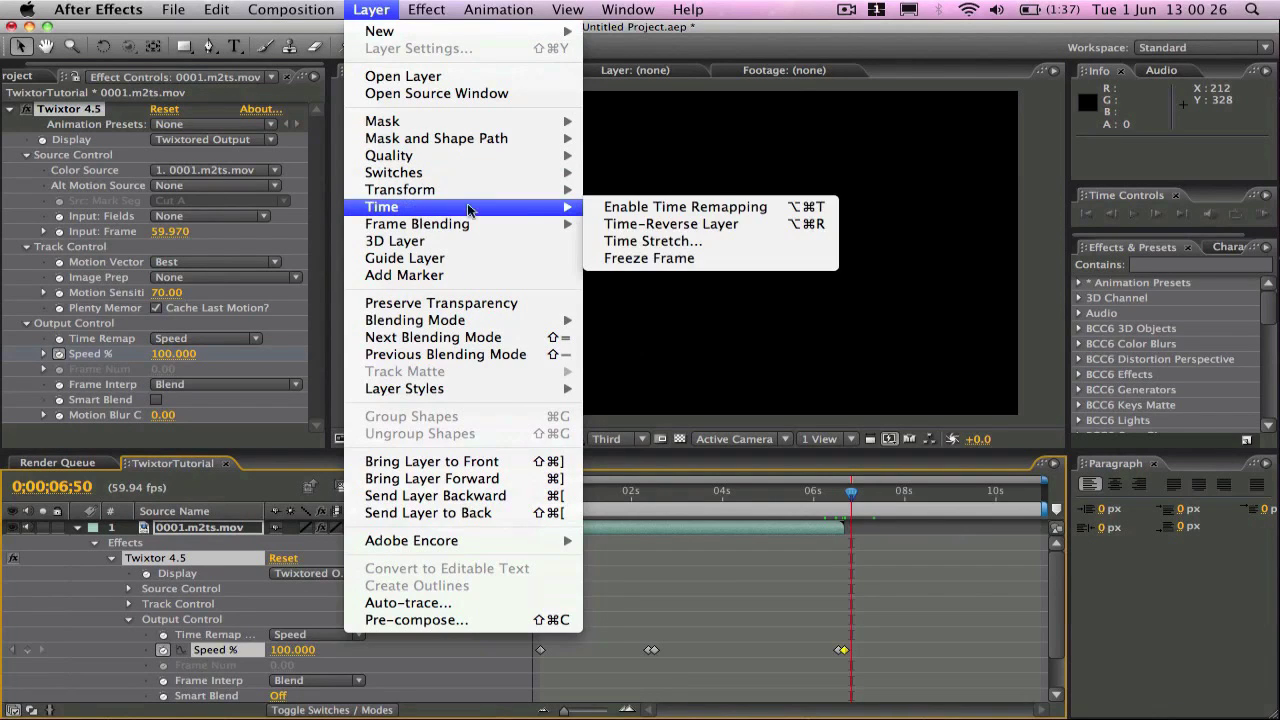
left_click(740, 208)
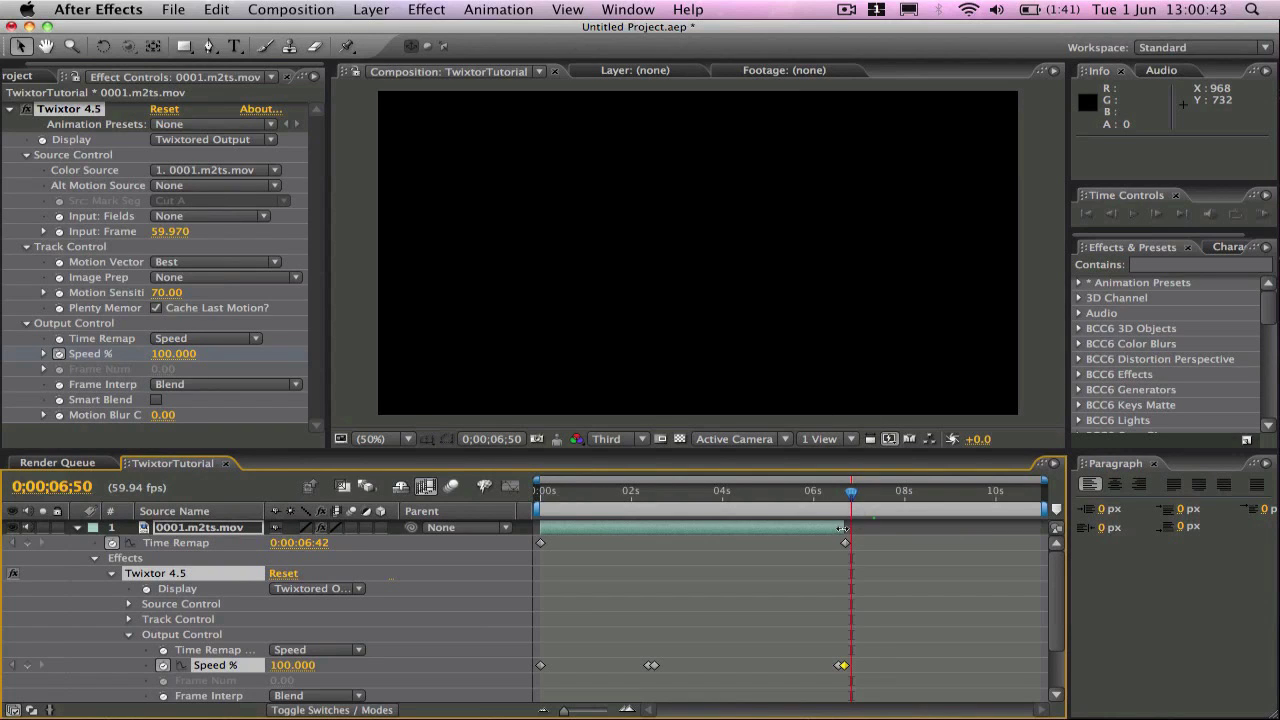
left_click(371, 9)
Step: Drag the layer's out point to about 10 seconds and check frames at 7, 8 and 9 seconds
mouse_move(418, 207)
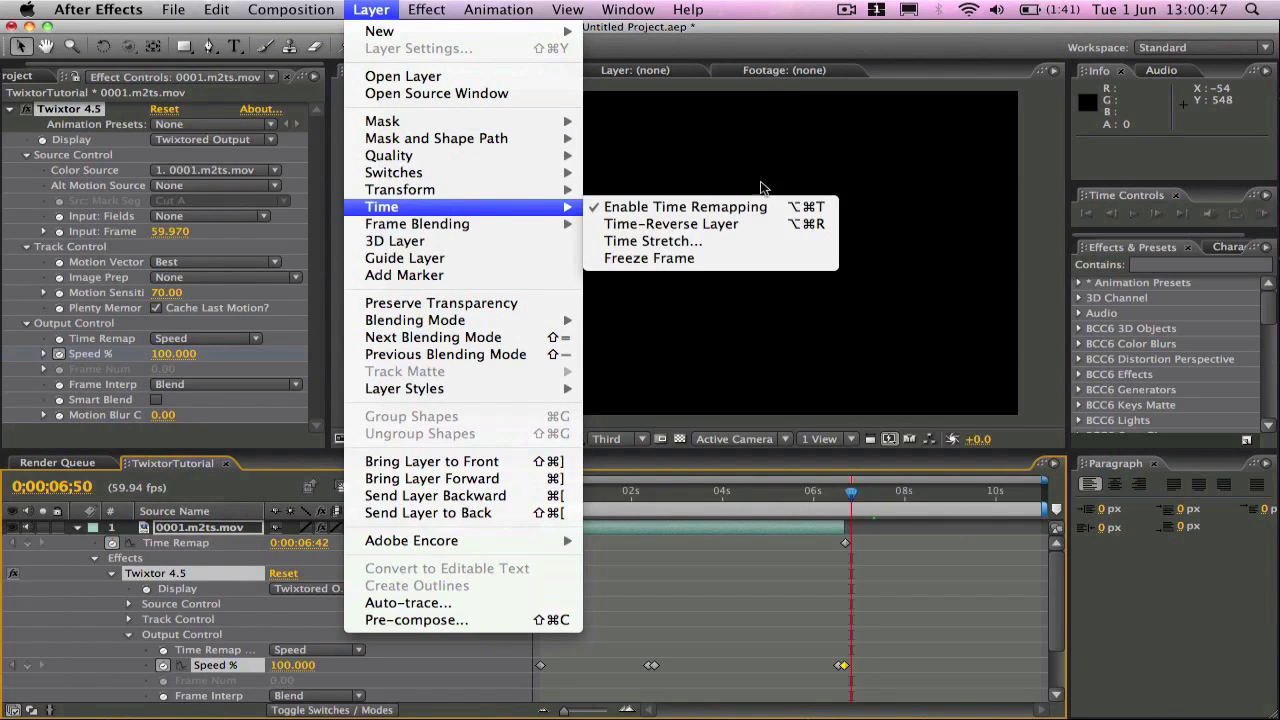
left_click(900, 572)
left_click(844, 523)
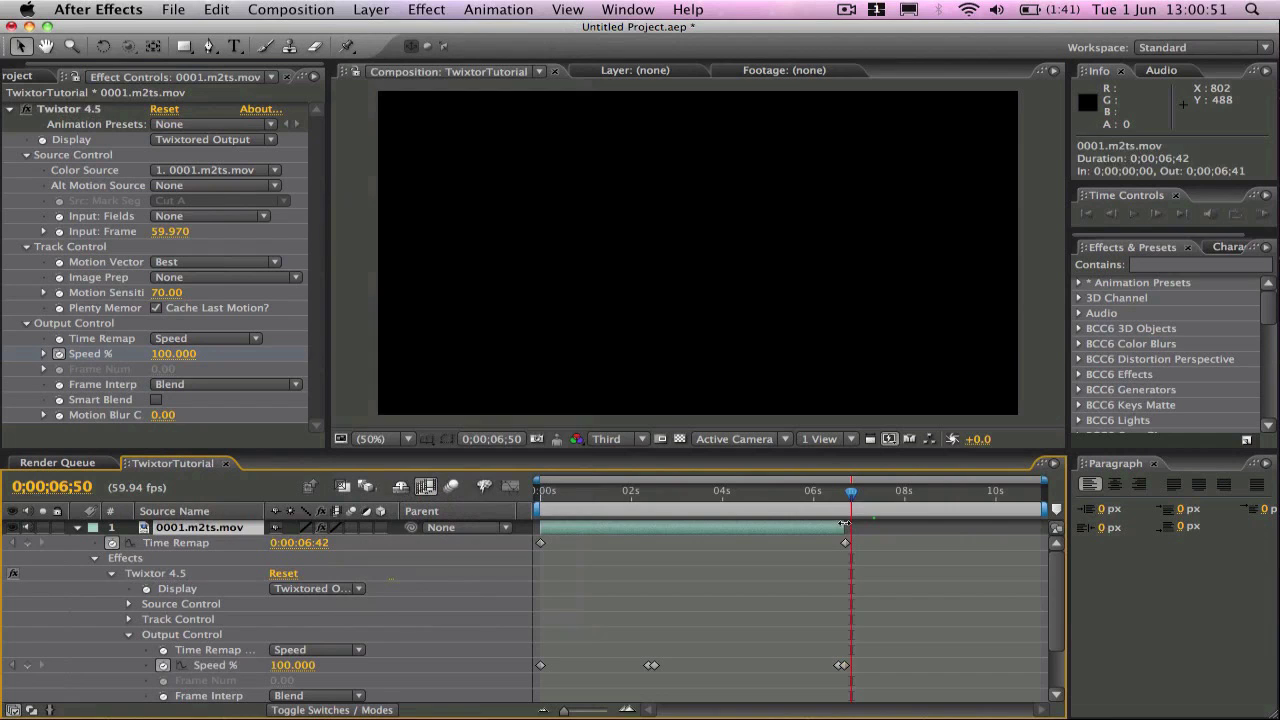
left_click_drag(844, 523, 1020, 523)
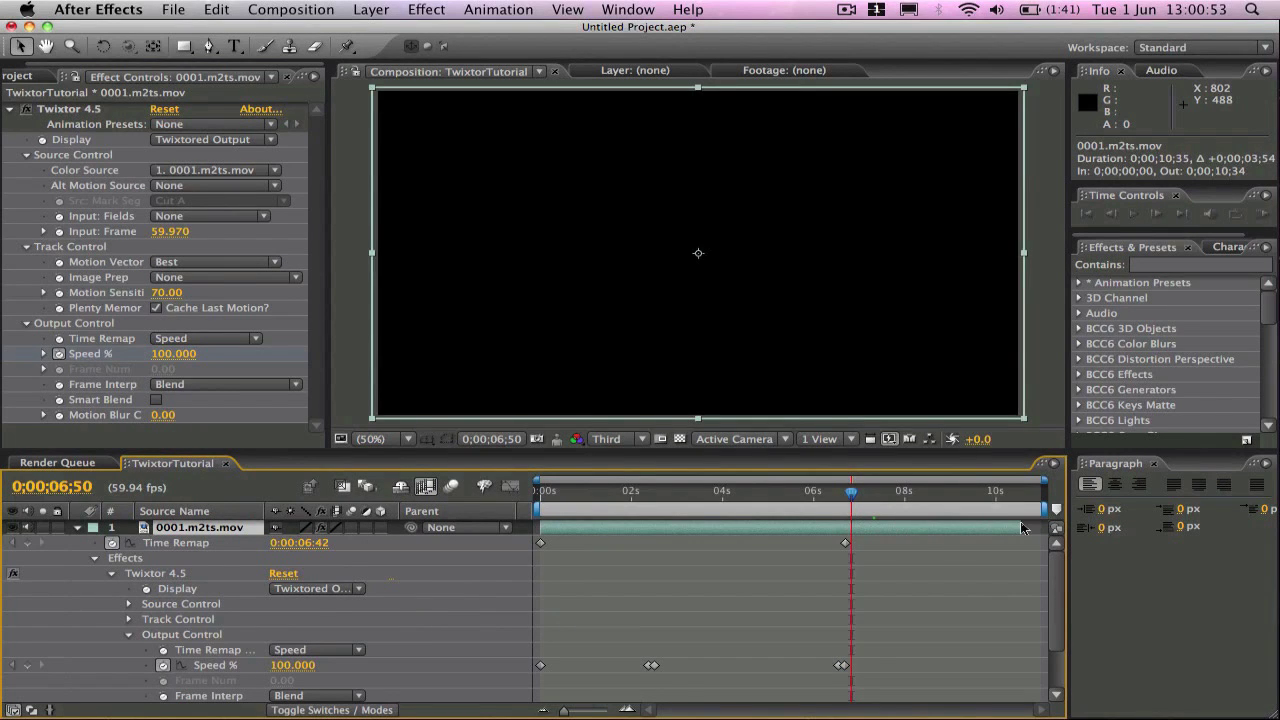
left_click_drag(851, 492, 858, 492)
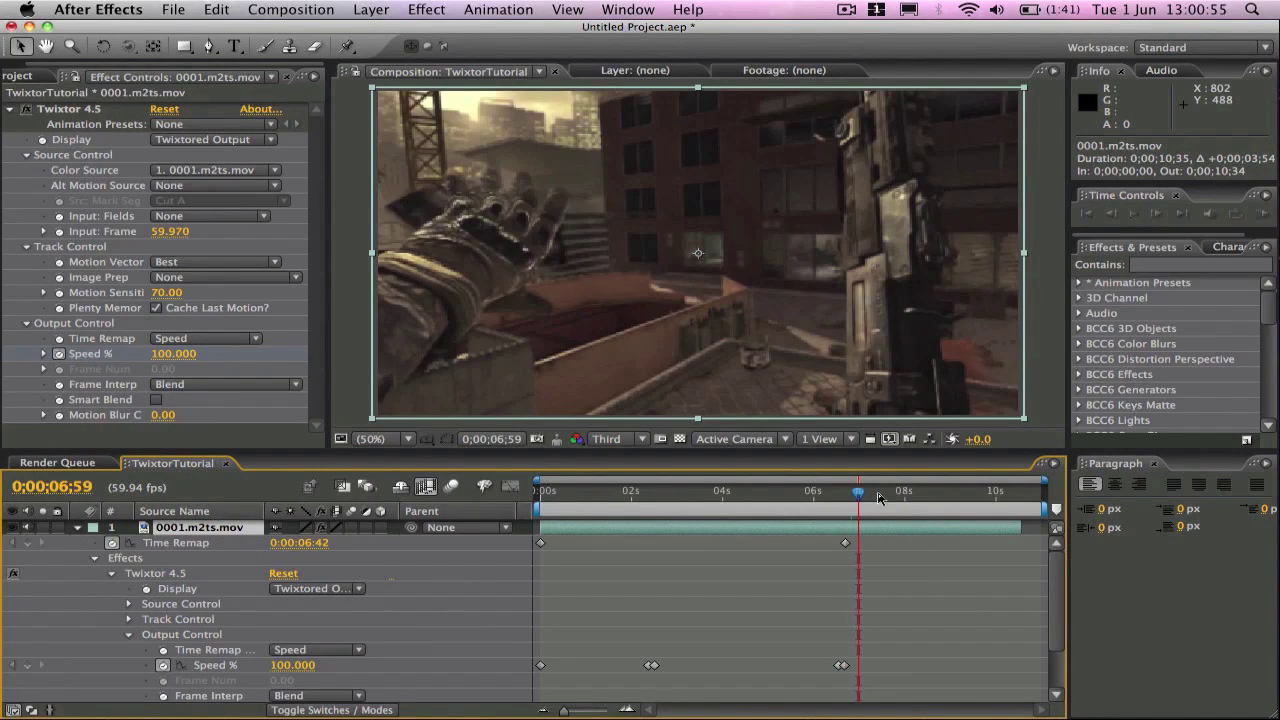
left_click(886, 495)
left_click(912, 495)
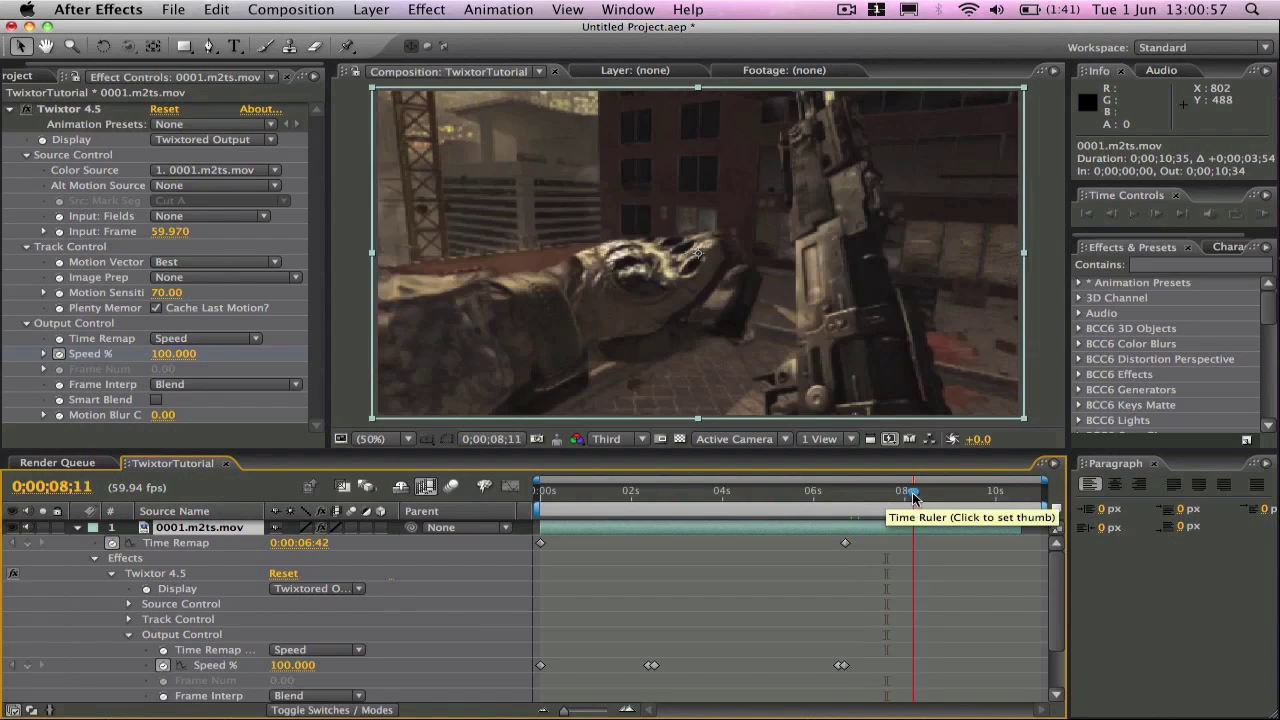
left_click(950, 495)
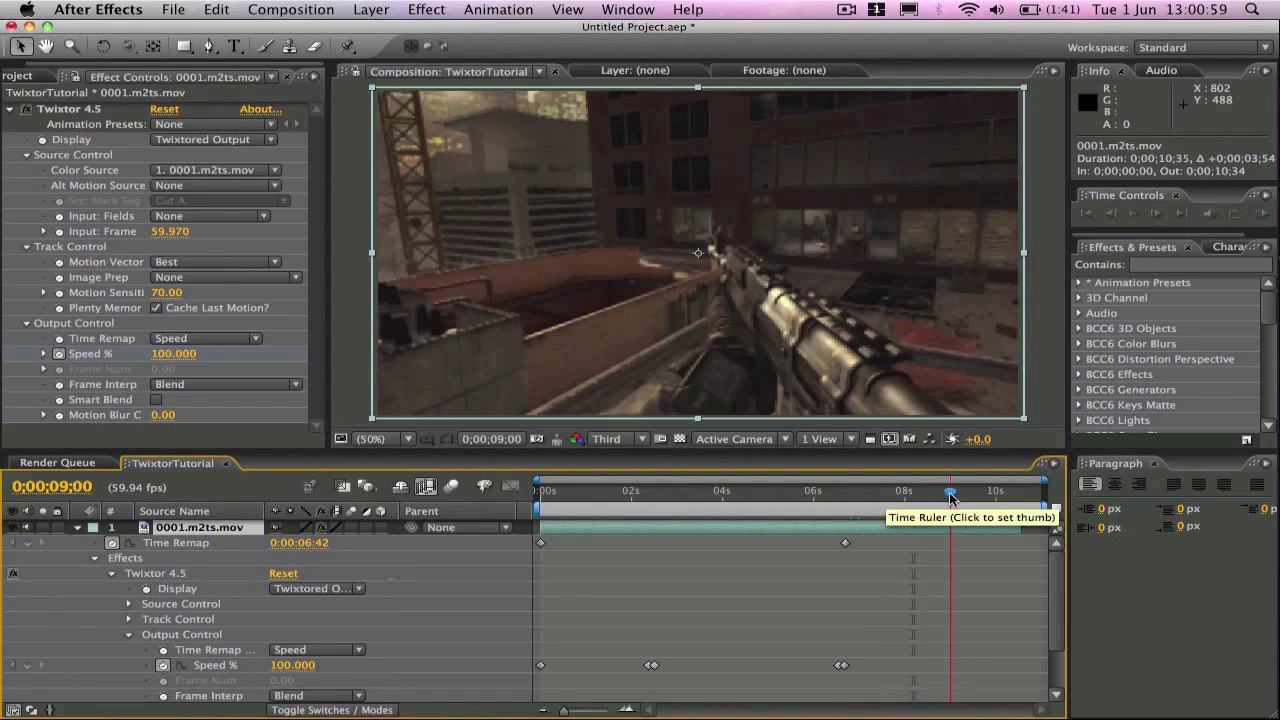
left_click(965, 495)
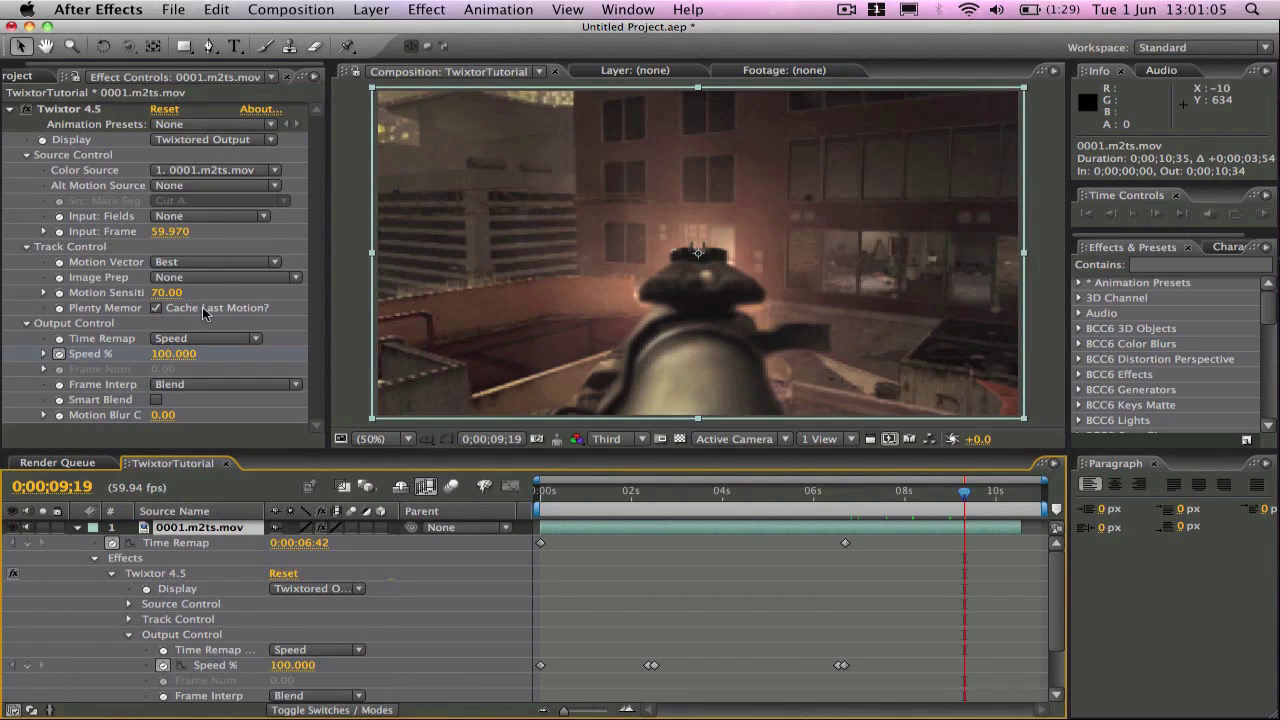
Step: Enable Cache Last Motion, preview frames between 2.5 and 8.7 seconds, then reveal the desktop
left_click(156, 307)
left_click(709, 492)
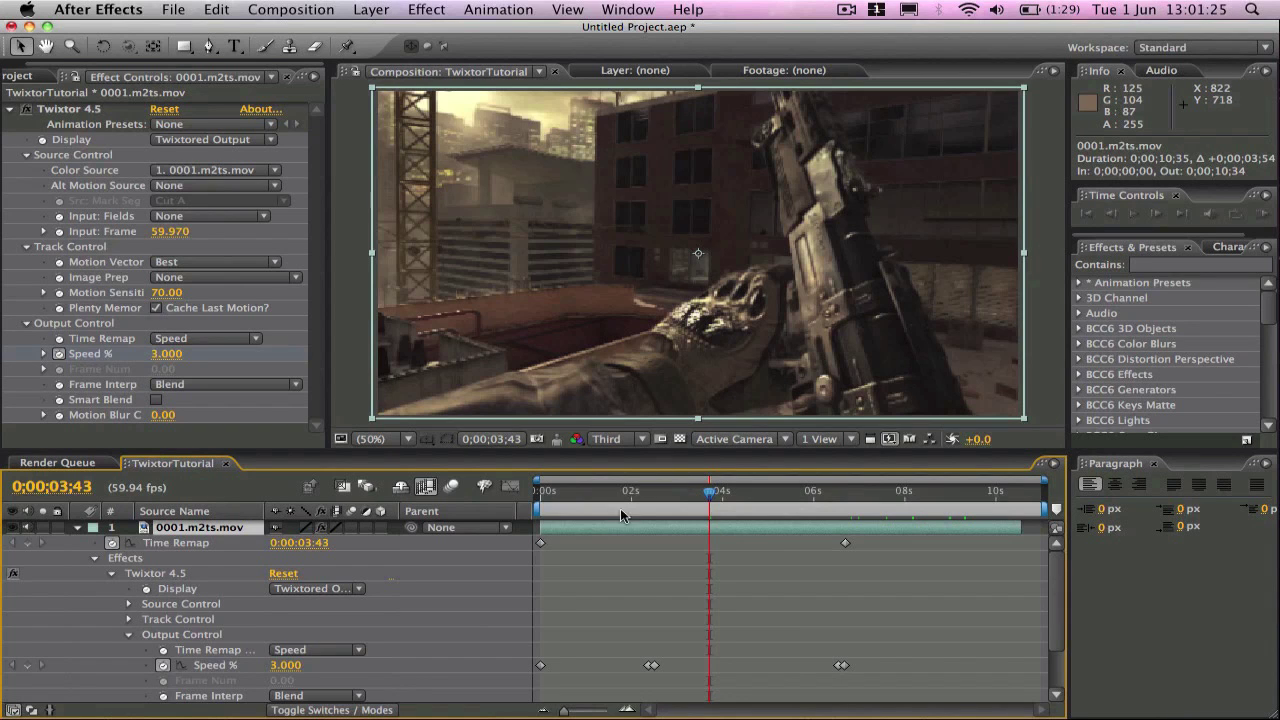
left_click(651, 491)
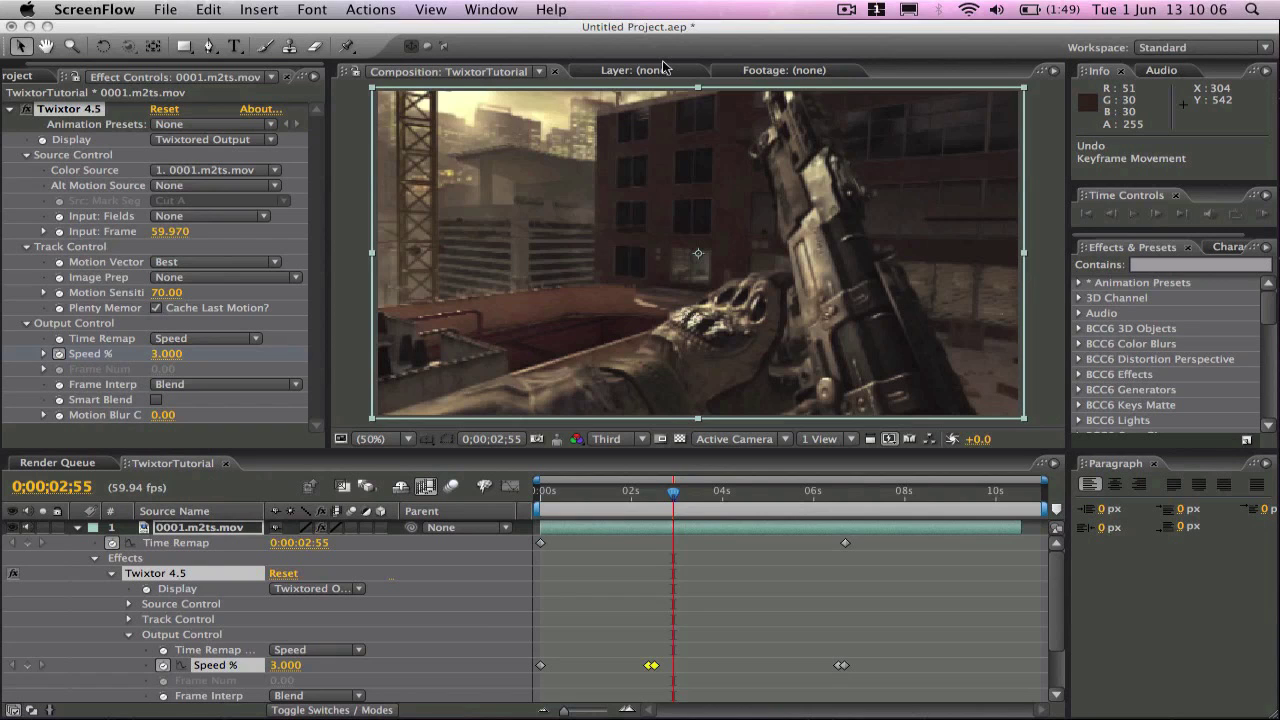
left_click(703, 500)
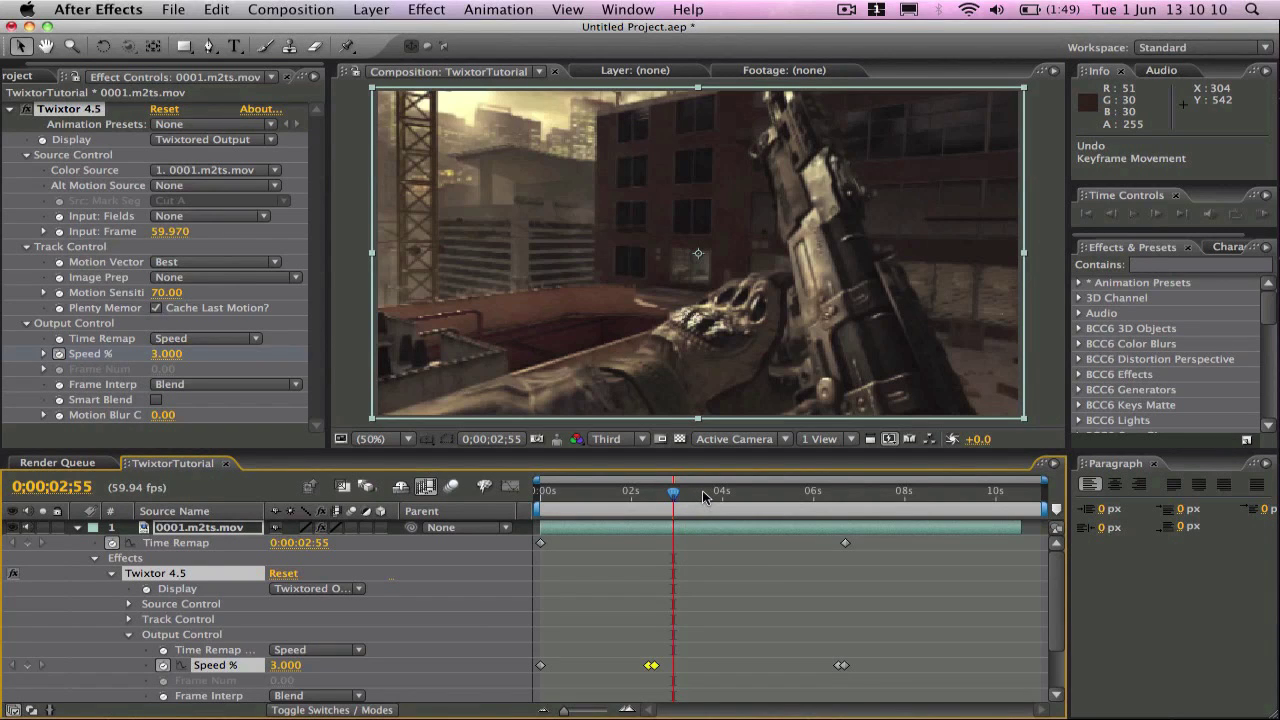
left_click(703, 493)
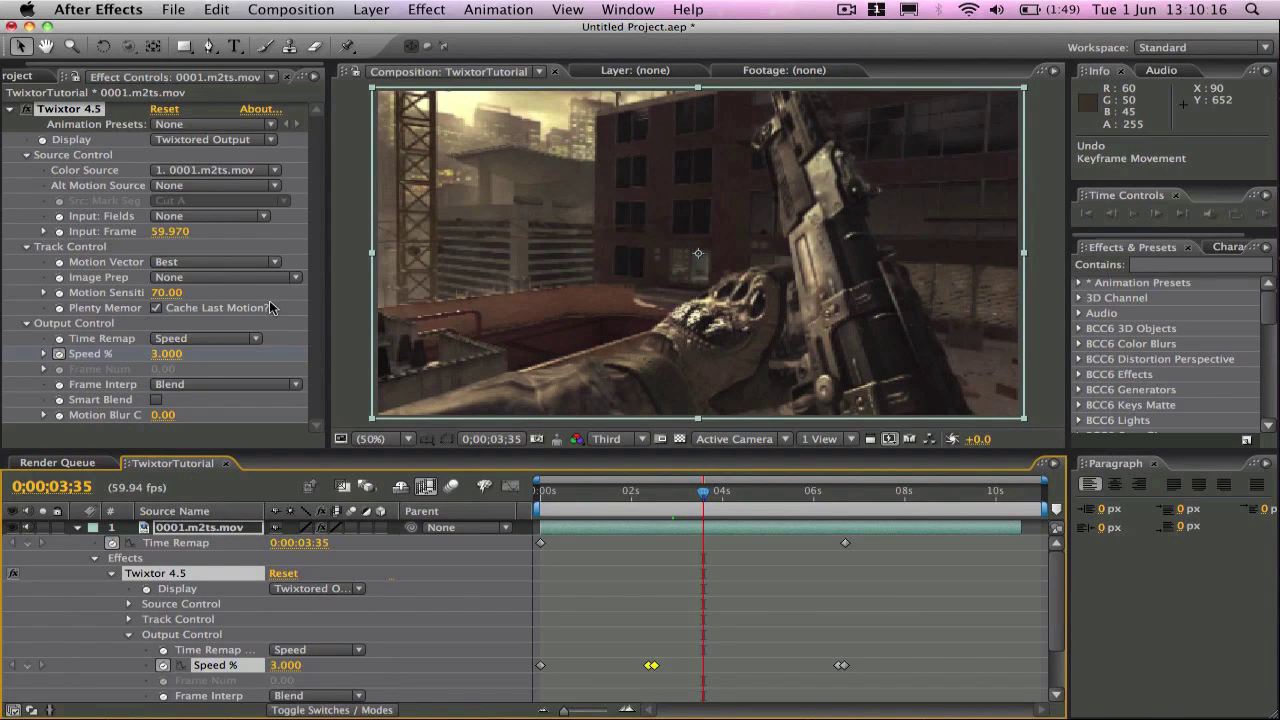
left_click(739, 494)
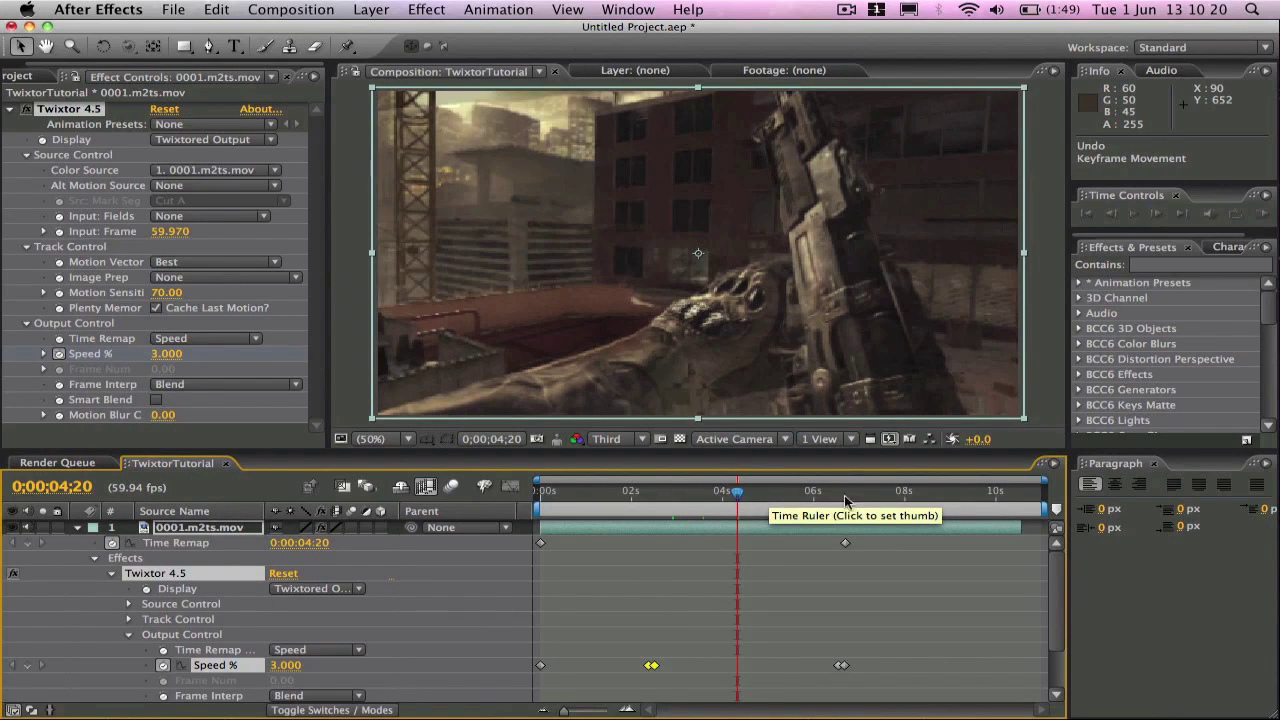
left_click(936, 498)
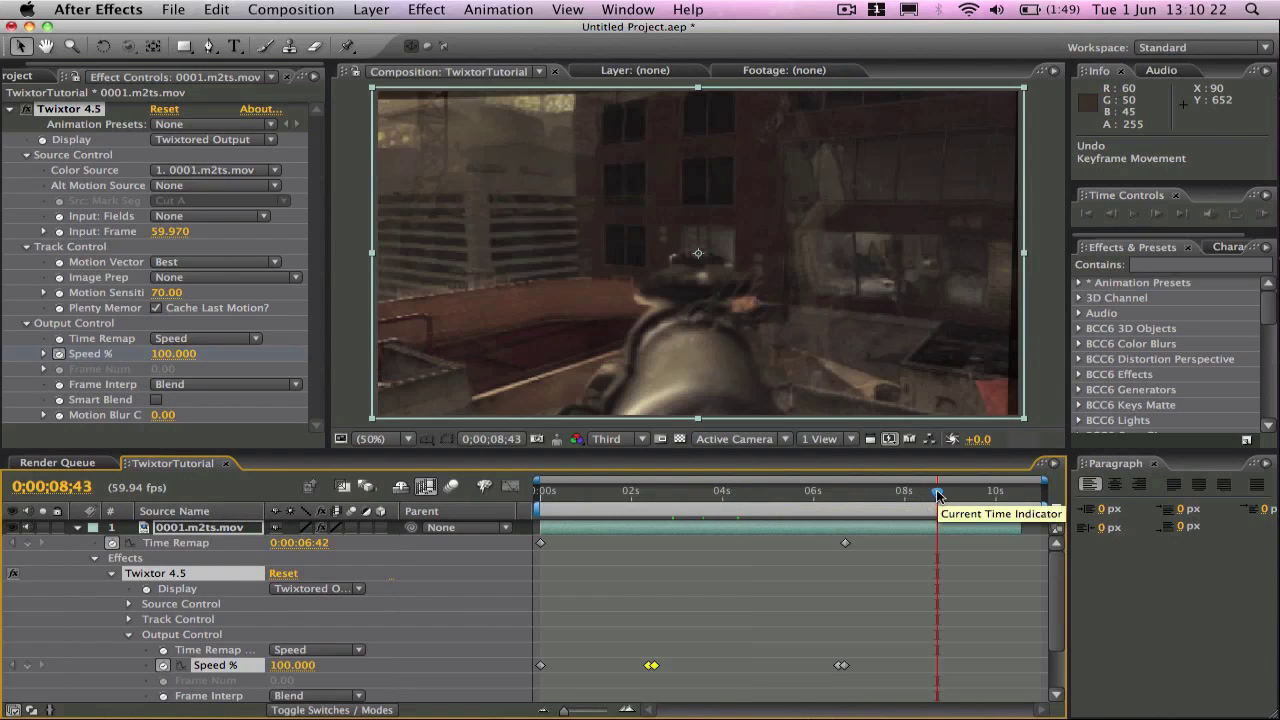
key("F11")
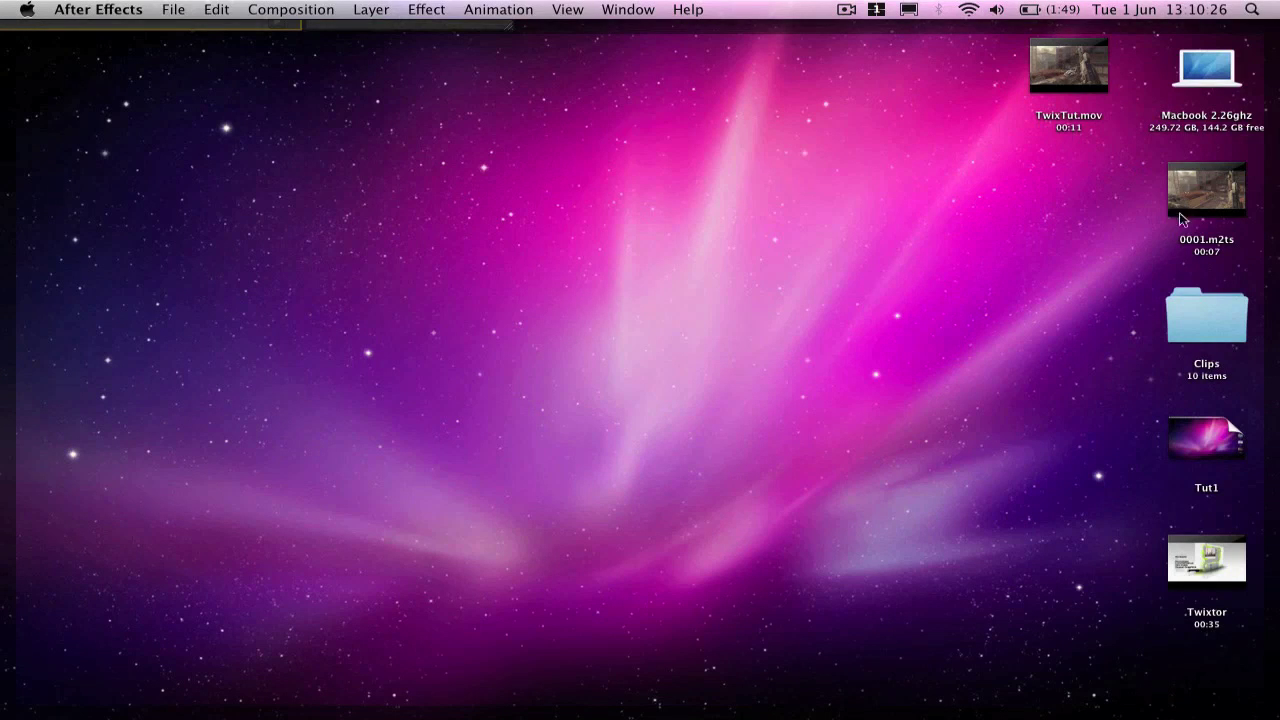
Step: Open TwixTut.mov in QuickTime, resize and reposition the window, and start playback
double_click(1100, 92)
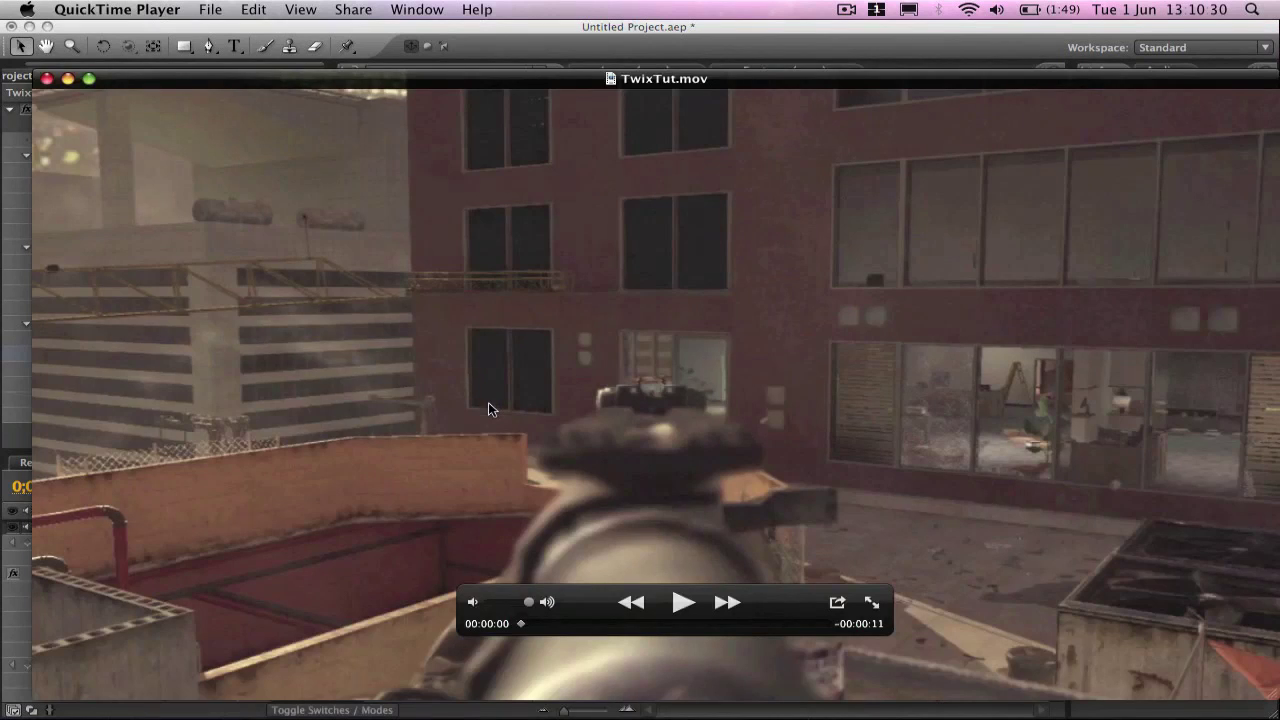
left_click_drag(1276, 688, 840, 407)
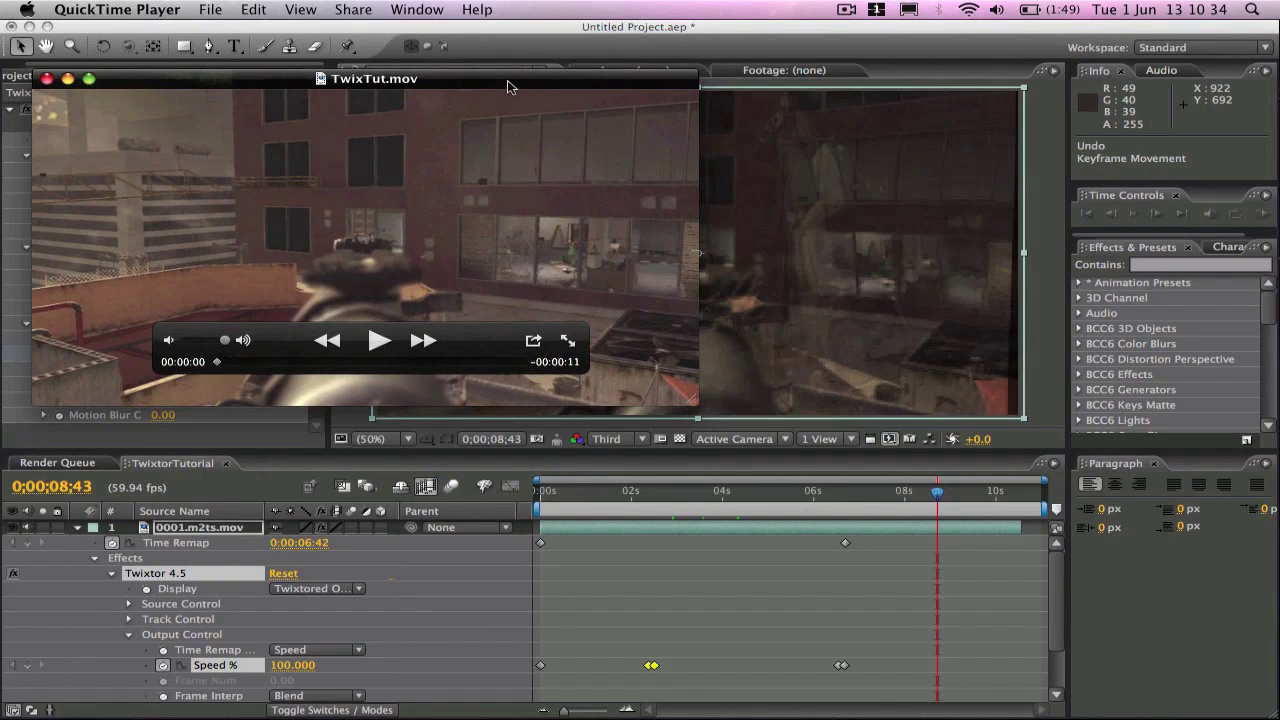
left_click_drag(510, 84, 844, 92)
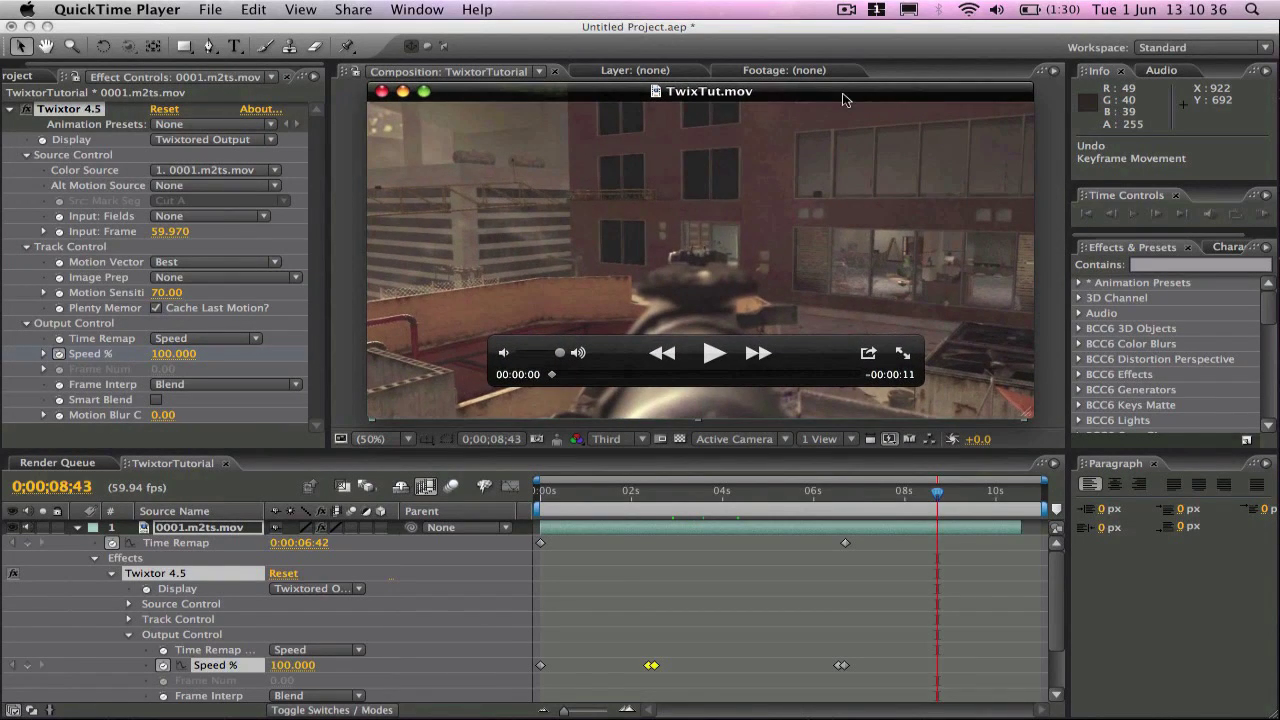
key("space")
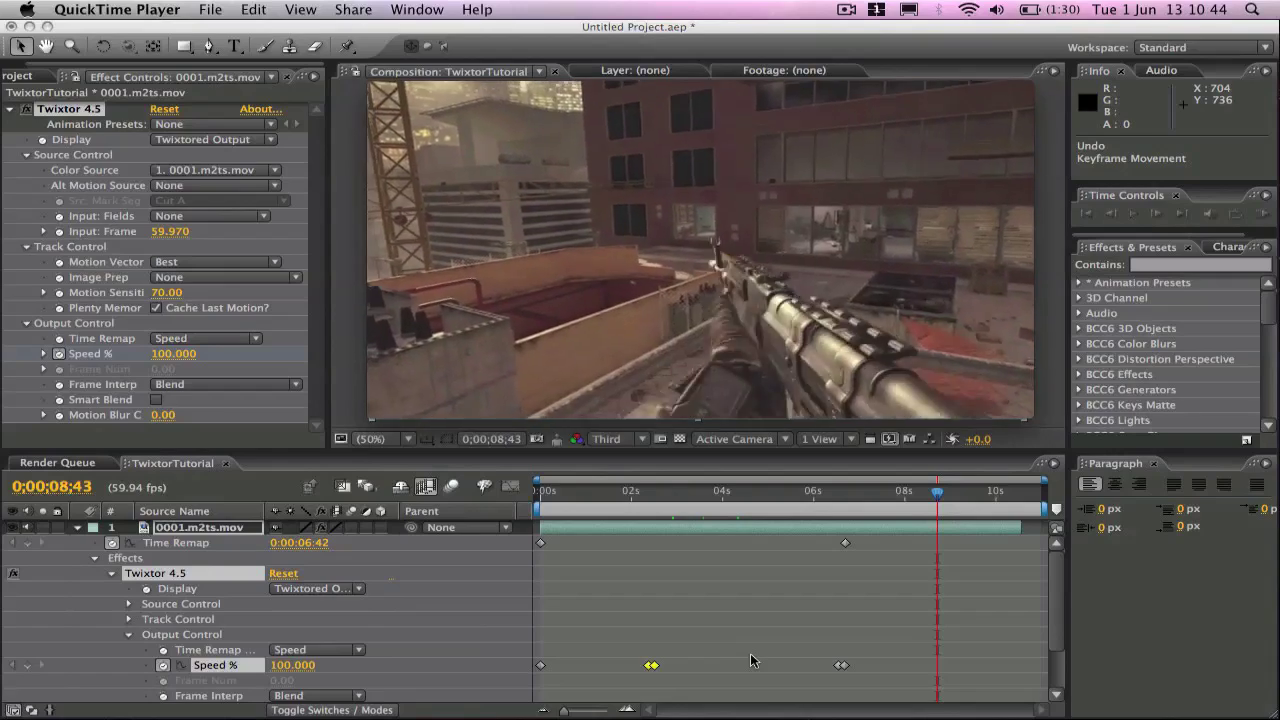
Step: Rewatch the 1–4 second slow-motion section, pause, and close the player
mouse_move(771, 375)
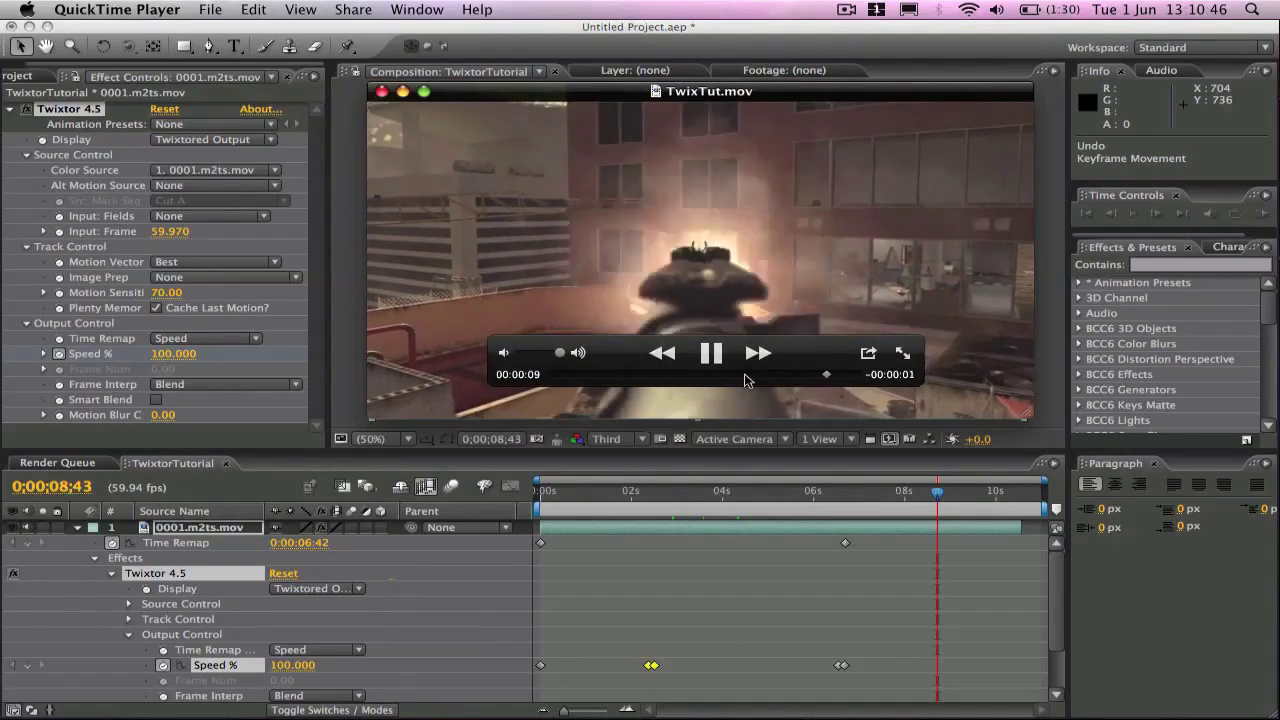
left_click(659, 375)
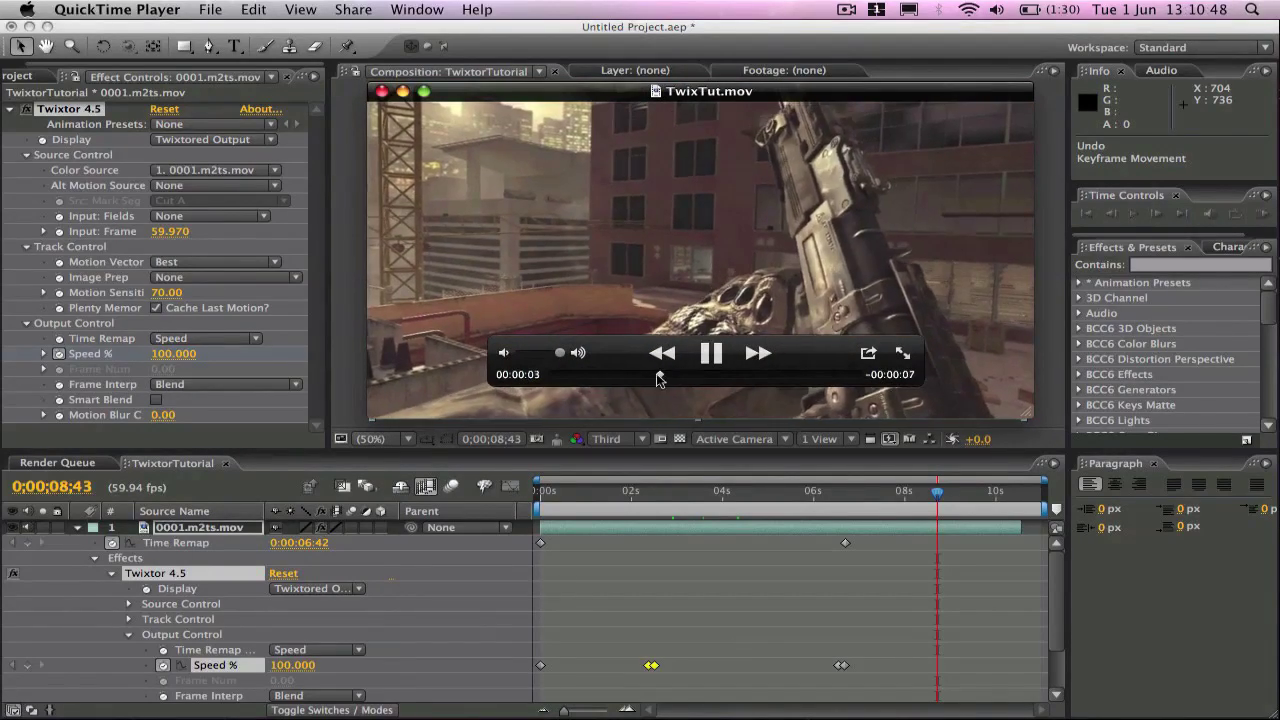
left_click_drag(659, 376, 601, 376)
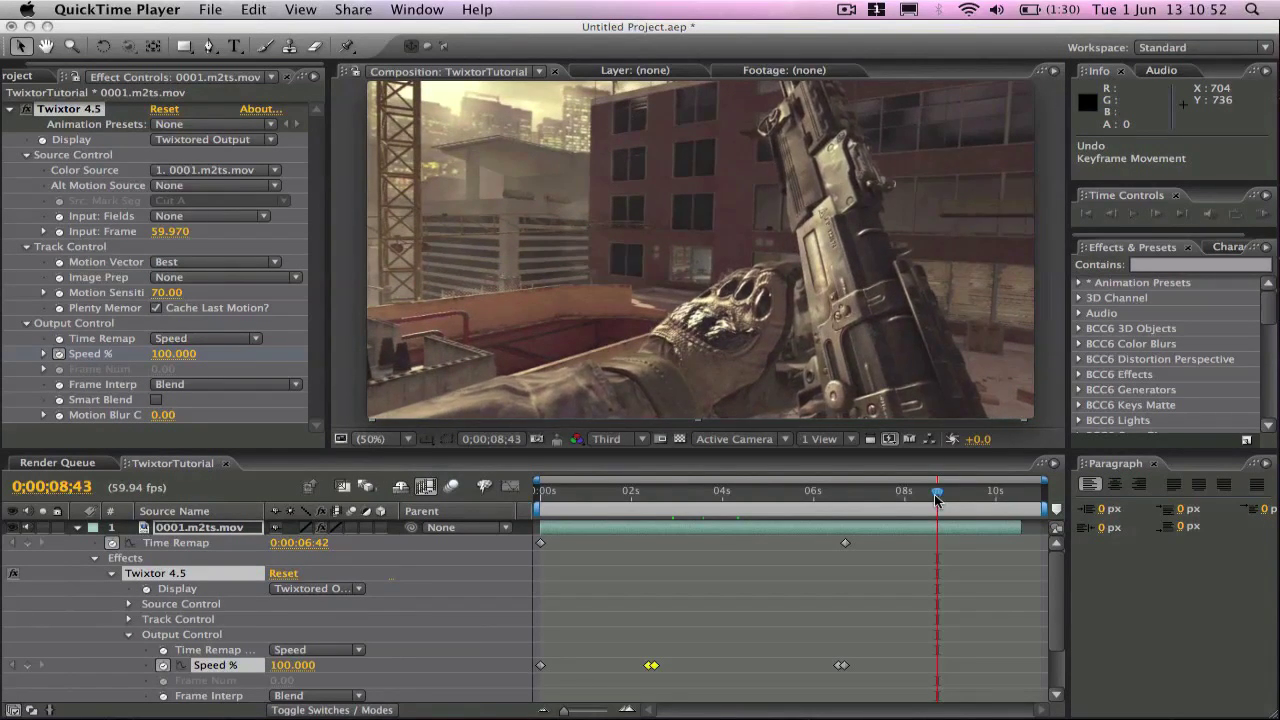
mouse_move(686, 378)
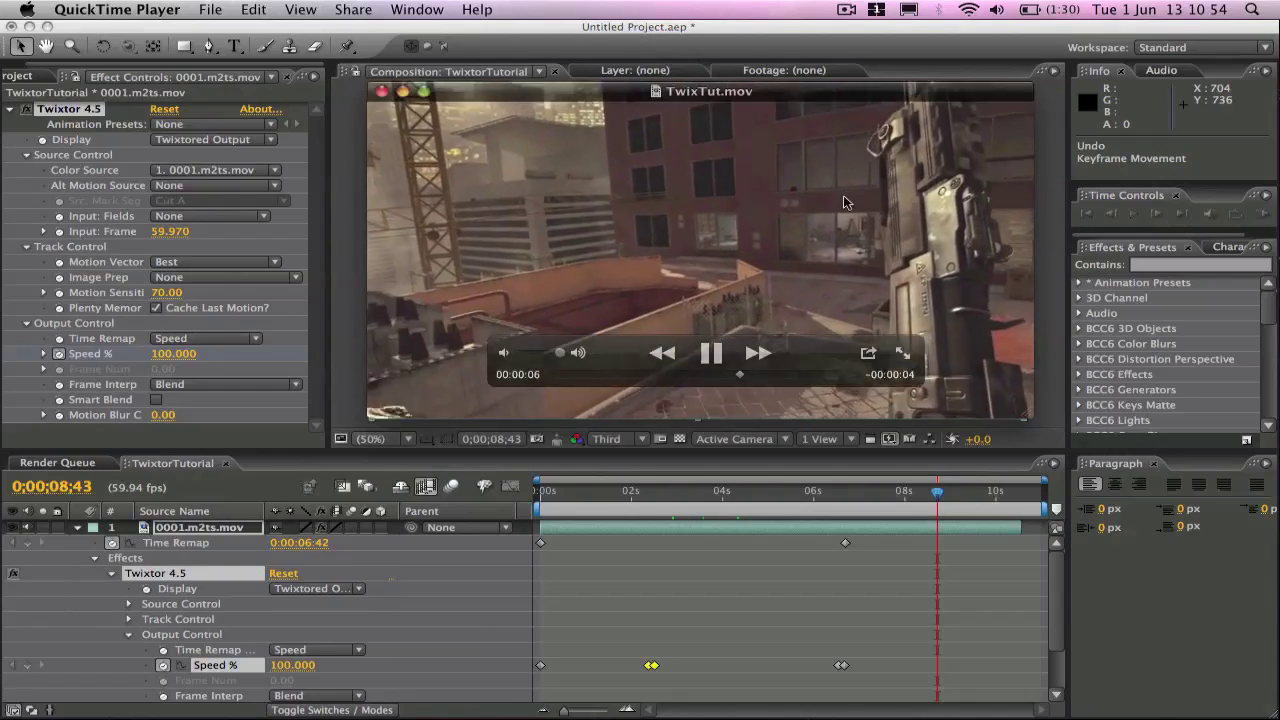
left_click(686, 375)
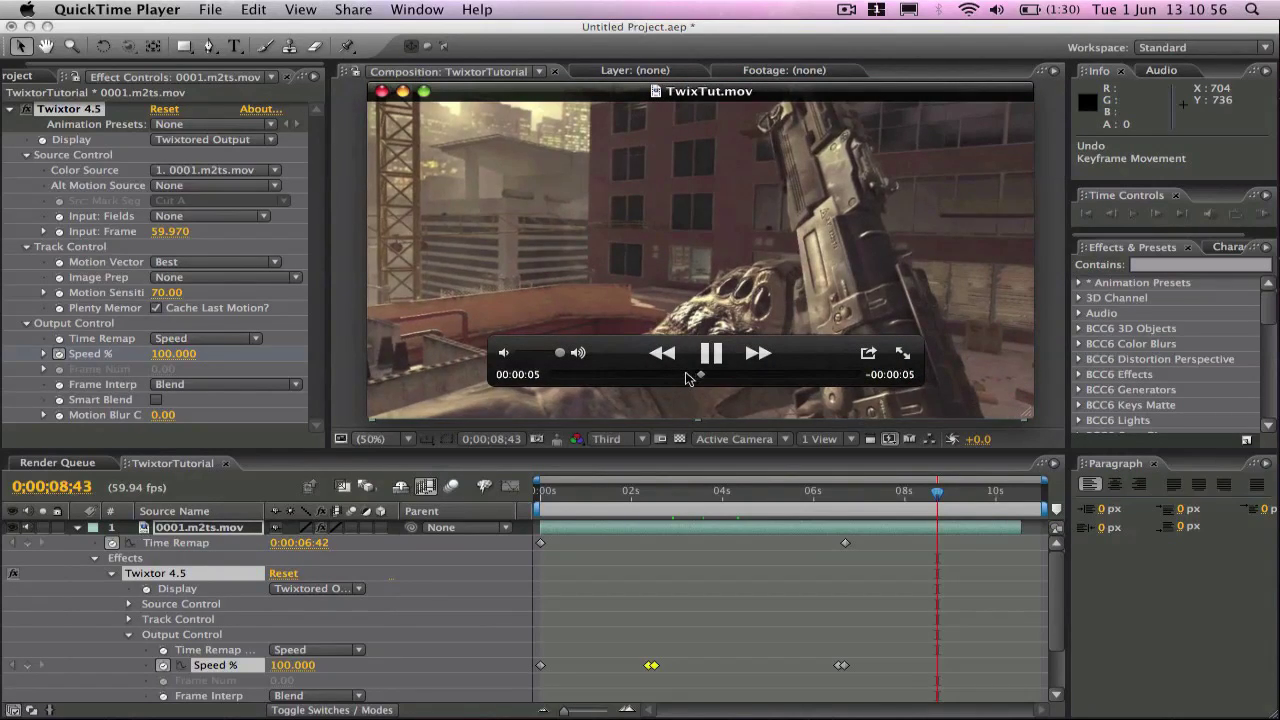
left_click(655, 375)
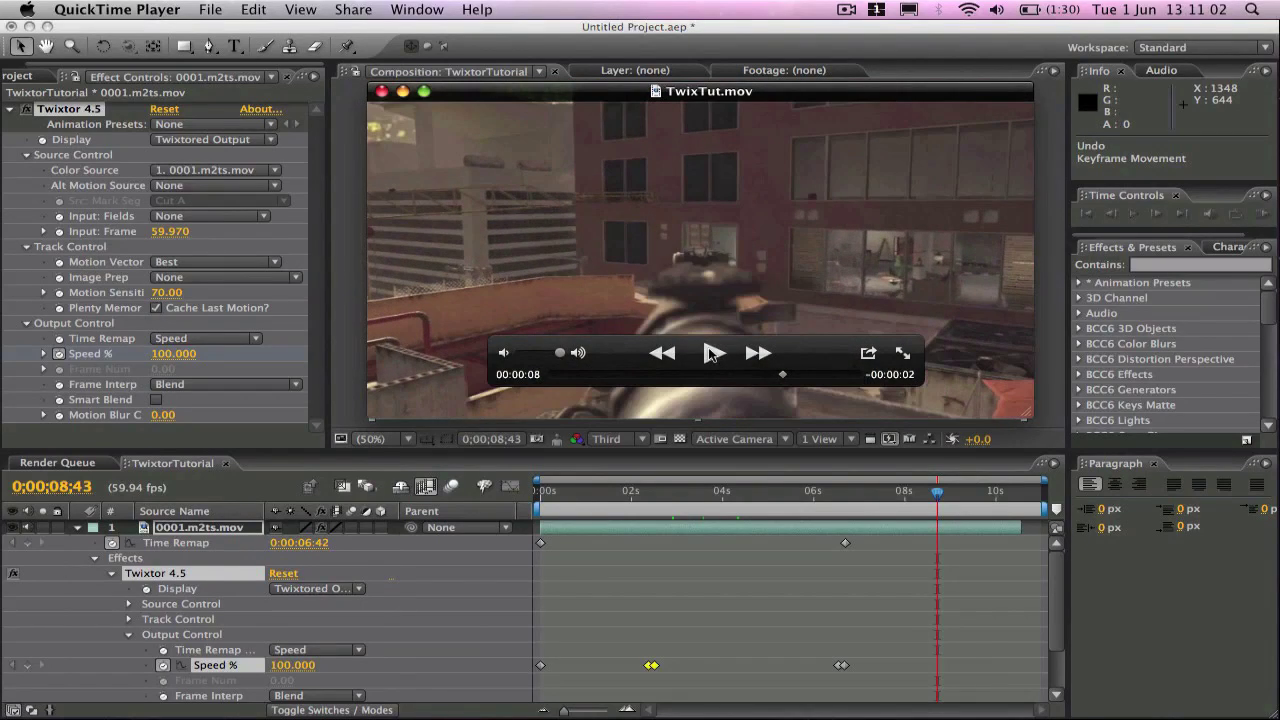
left_click(708, 354)
left_click(670, 374)
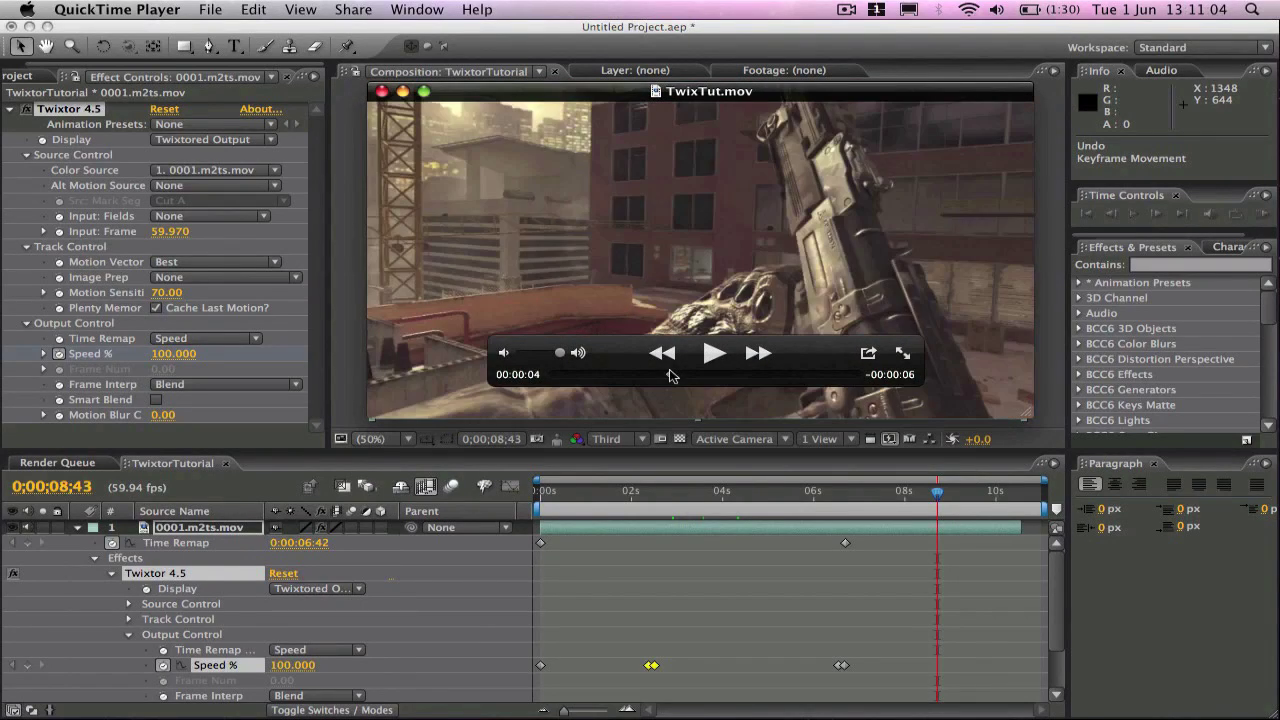
left_click(382, 92)
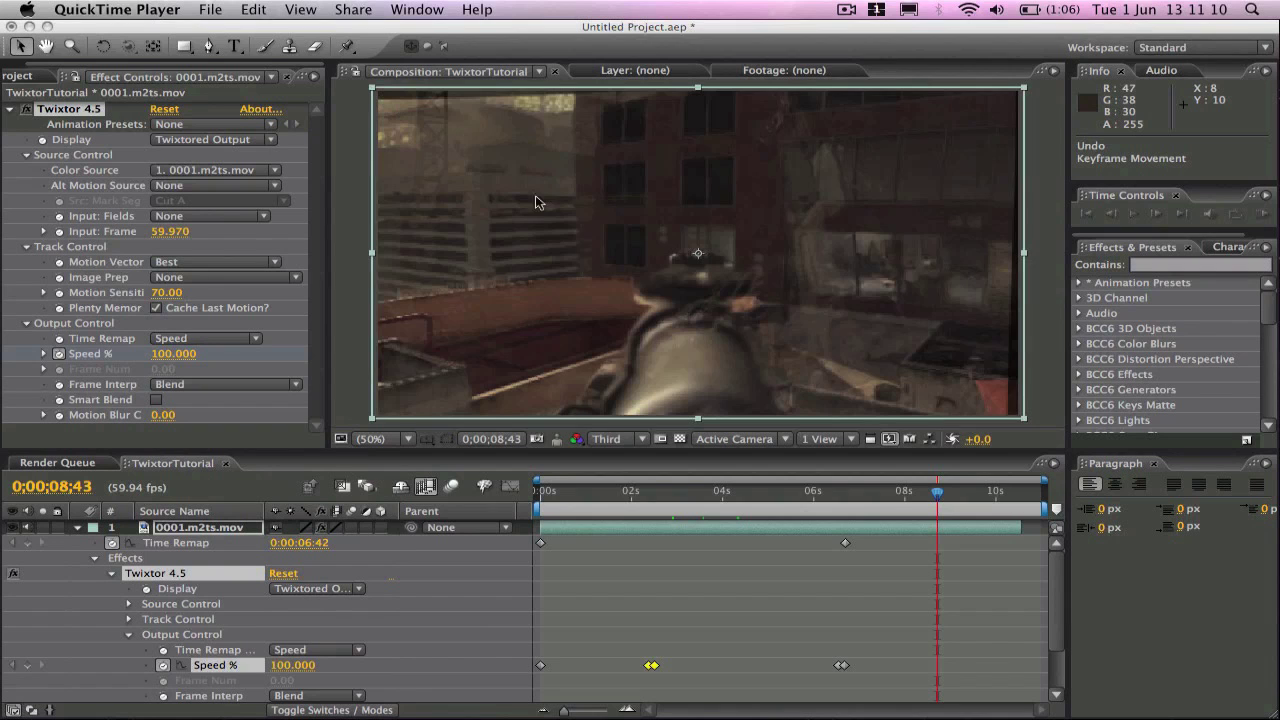
left_click(752, 496)
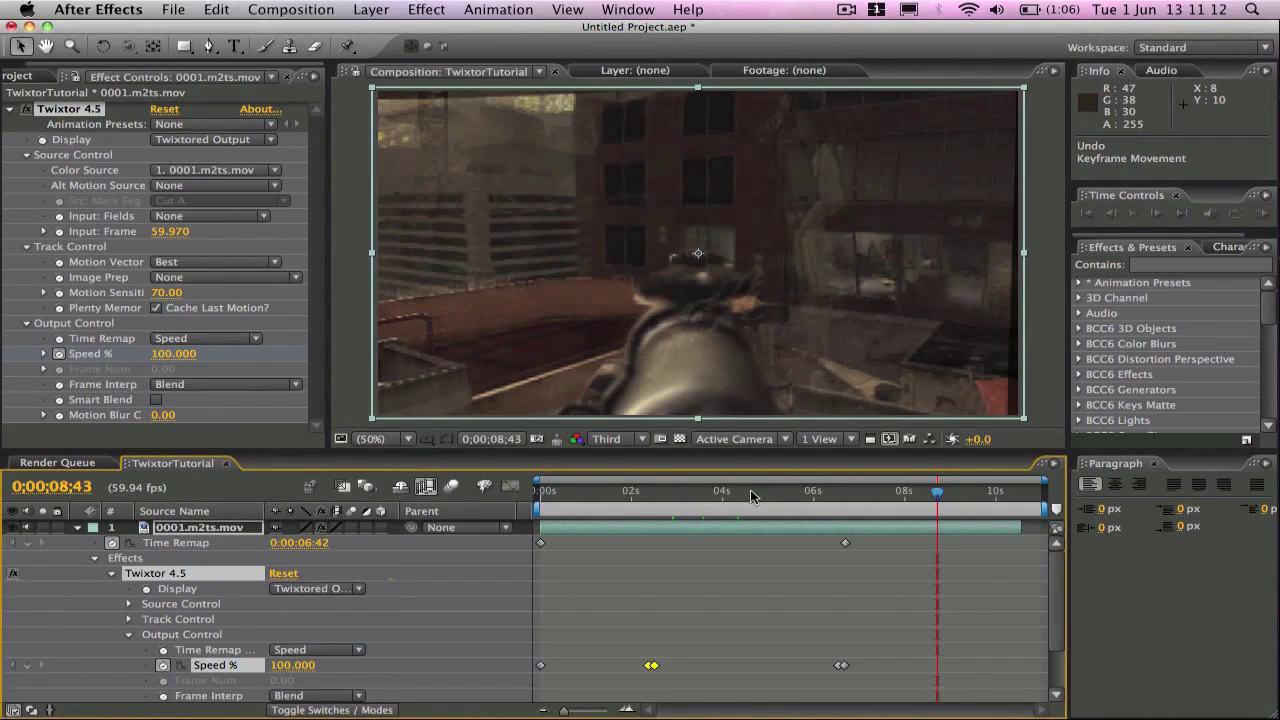
left_click(683, 494)
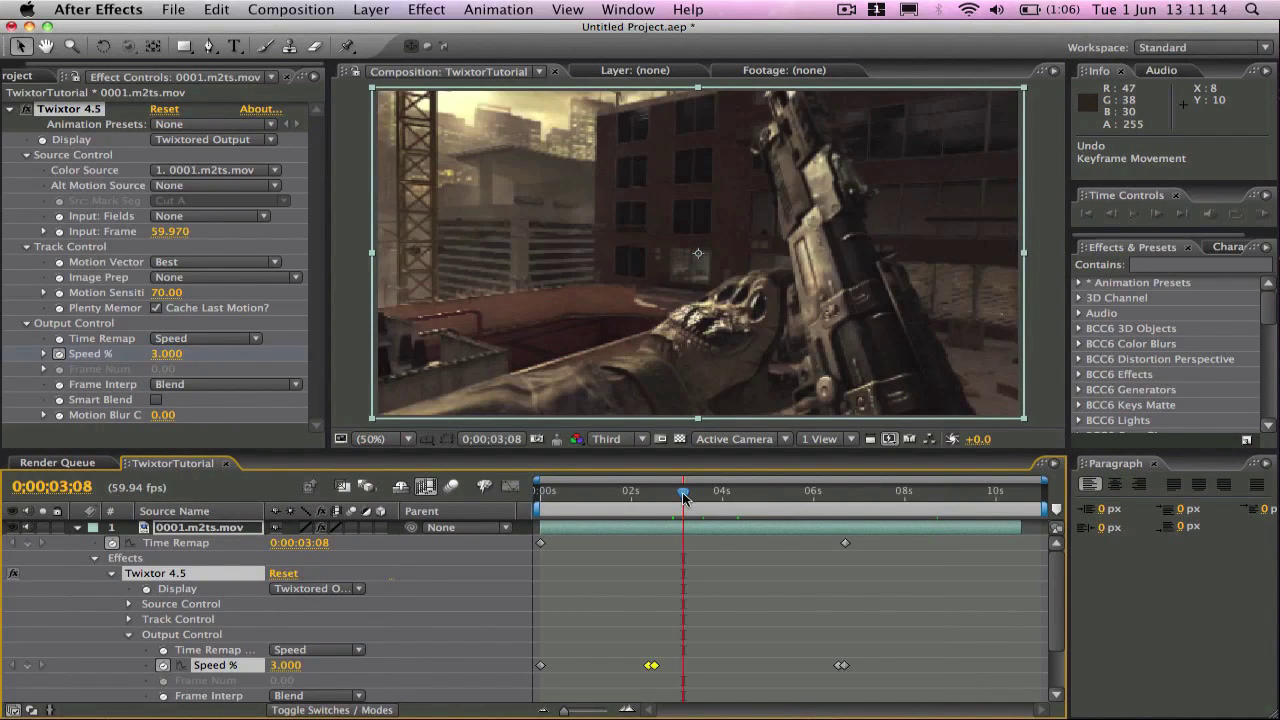